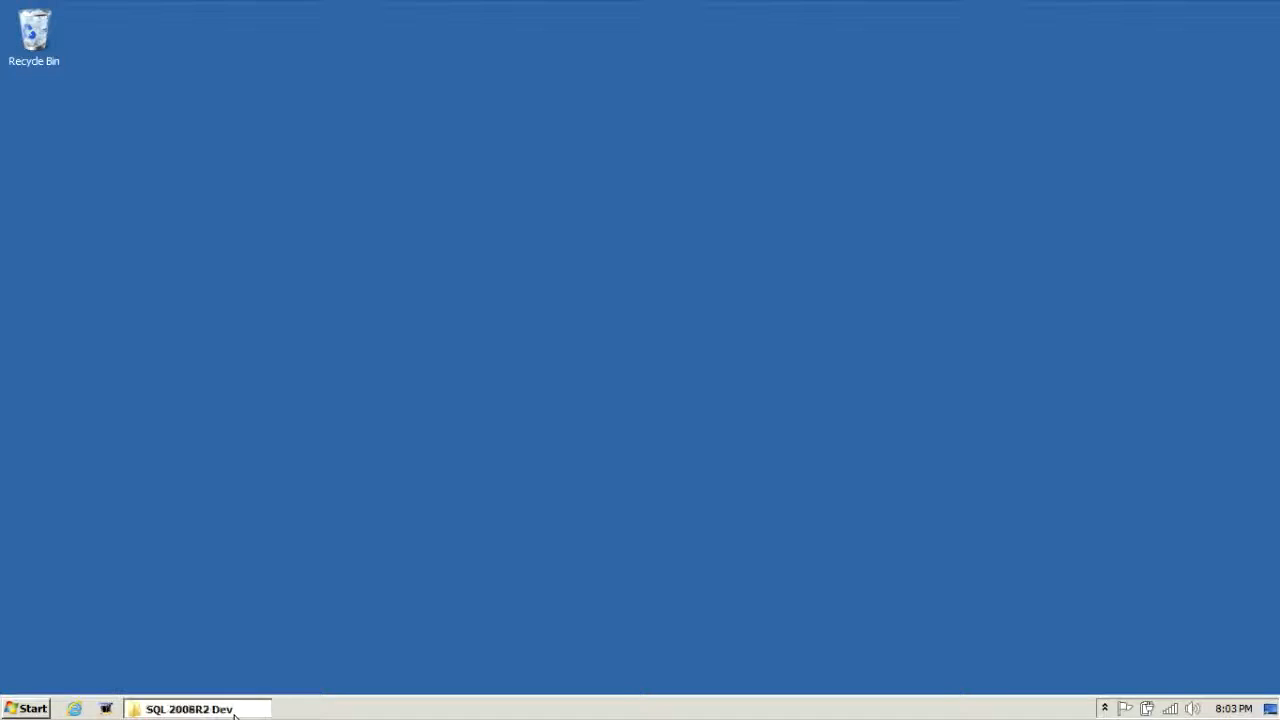
Step: Restore the minimized 'SQL 2008R2 Dev' Explorer window from the taskbar
click(200, 708)
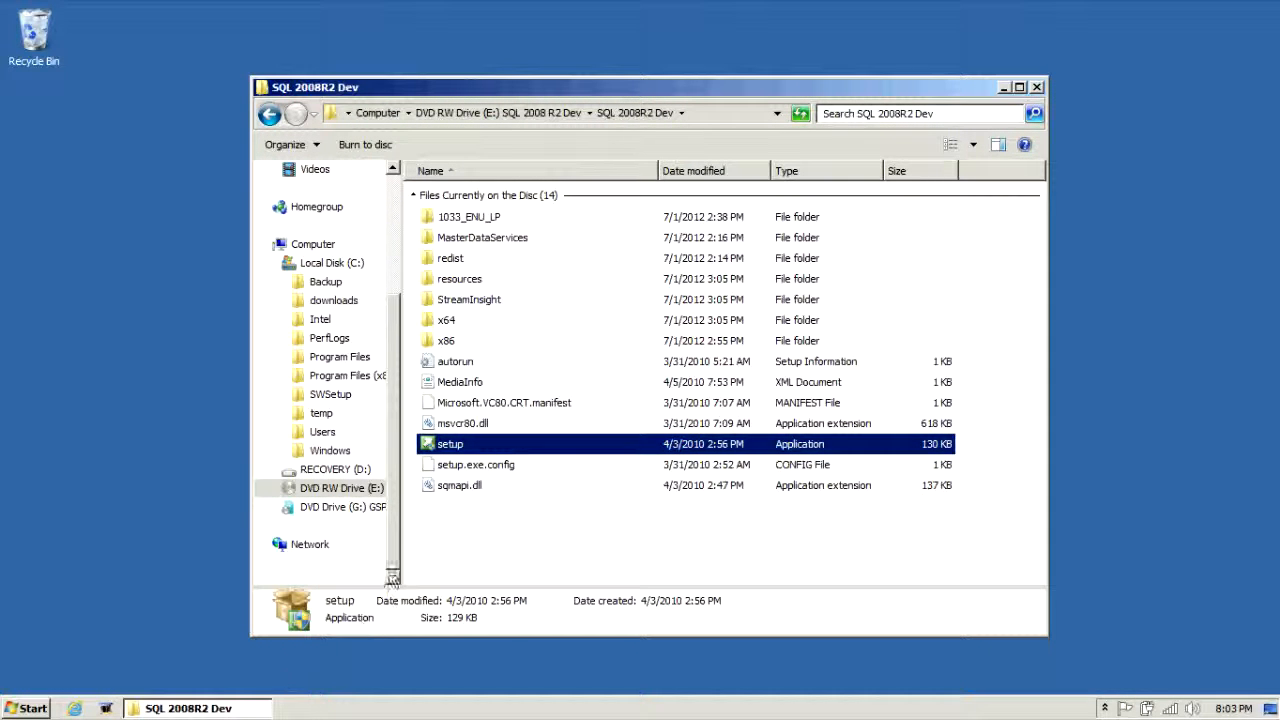
Step: Run setup and start a new stand-alone installation from the Installation page
double_click(443, 446)
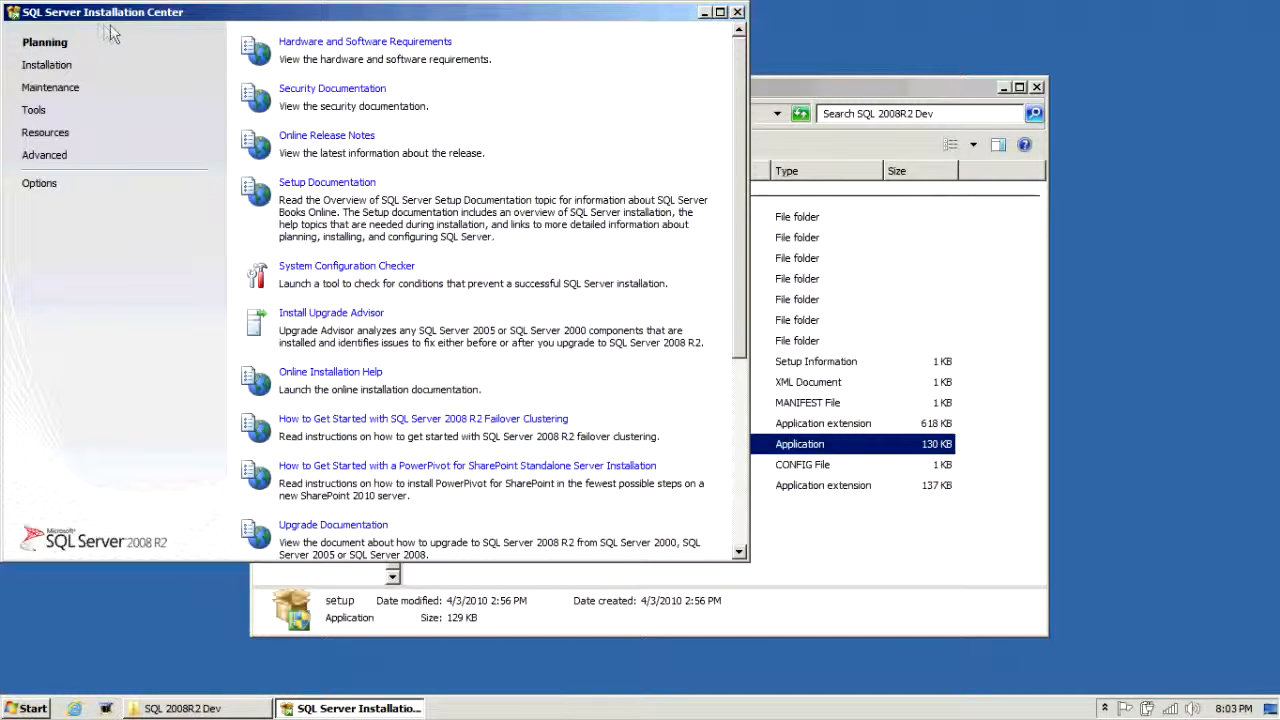
click(55, 65)
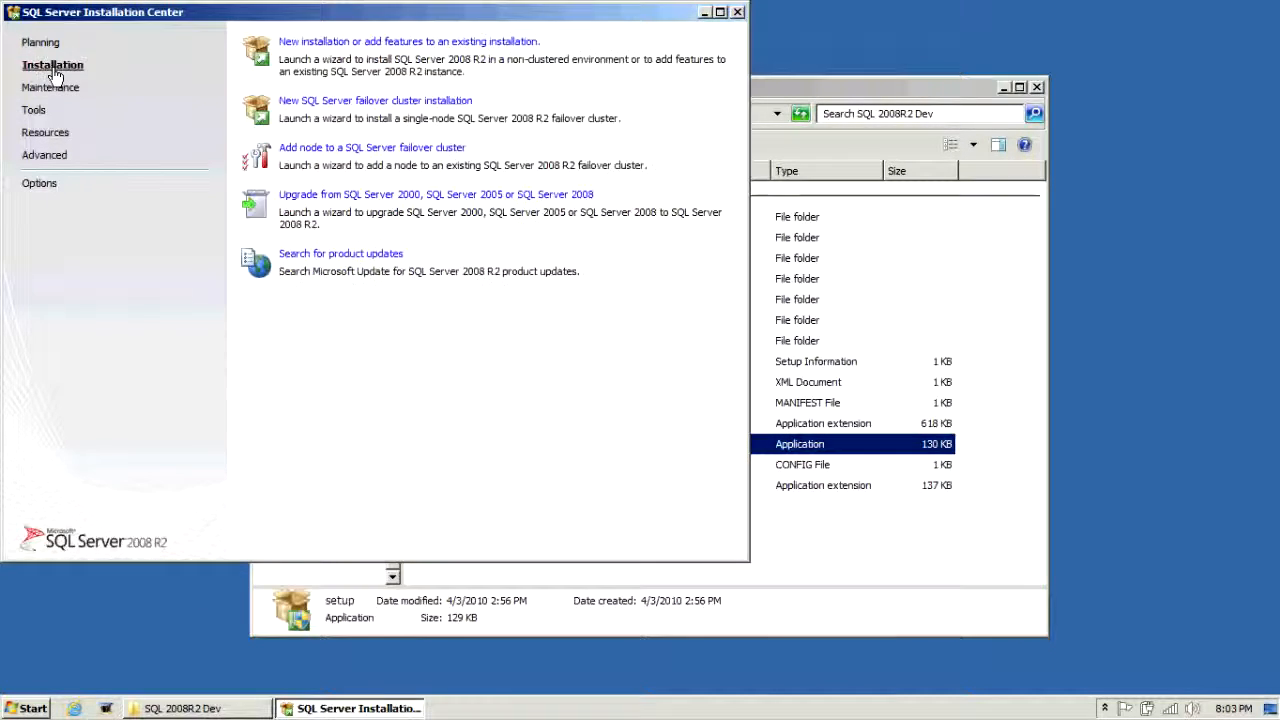
click(321, 45)
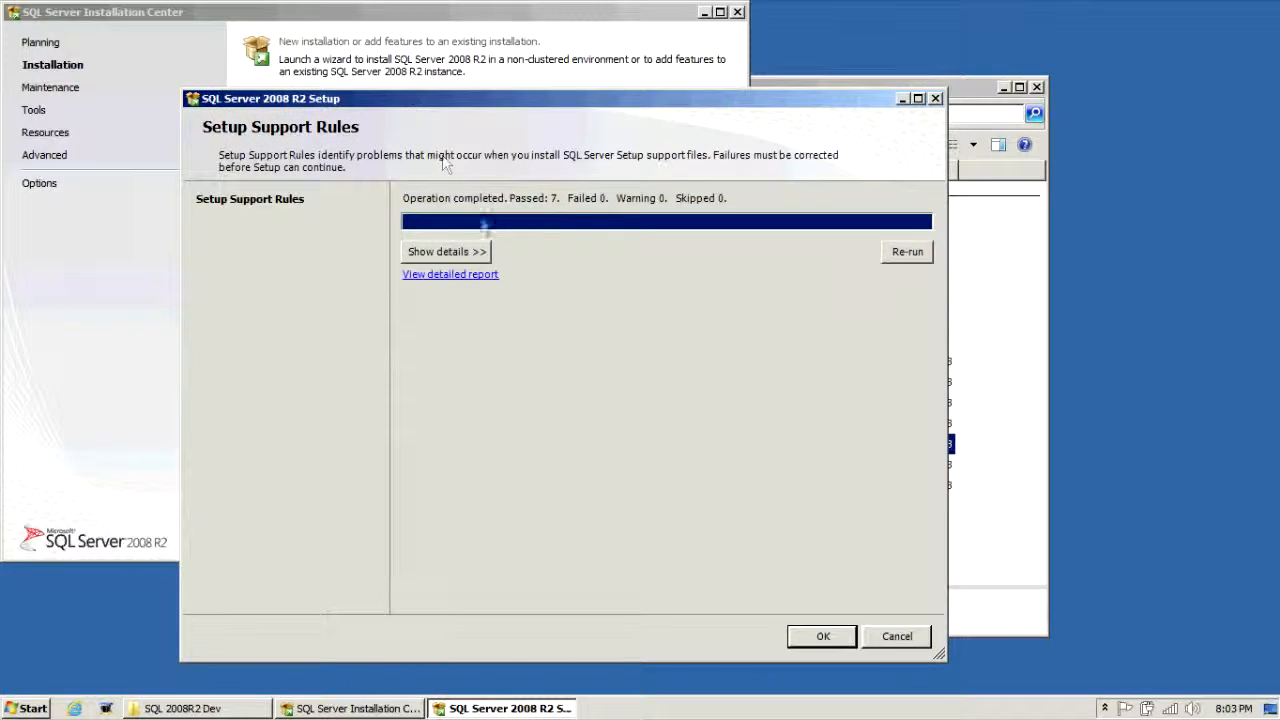
Step: Review the passed support rules, then install the Setup Support Files
click(492, 256)
click(822, 636)
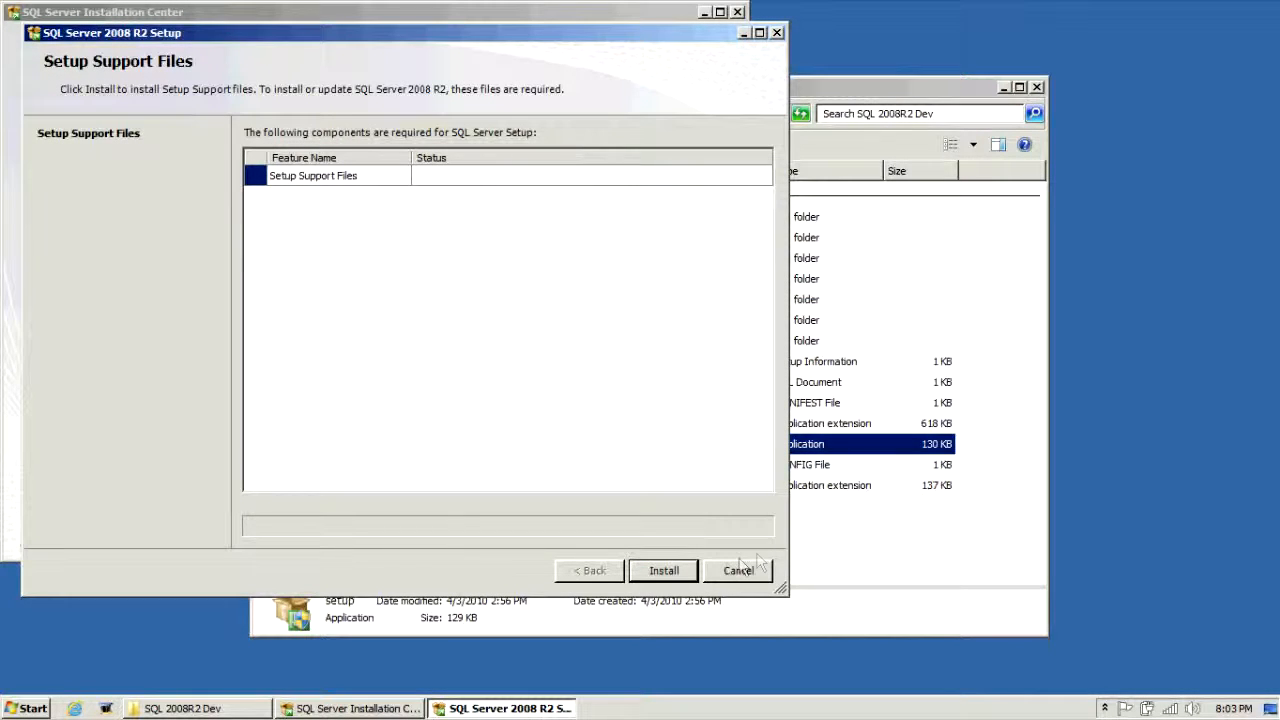
click(679, 578)
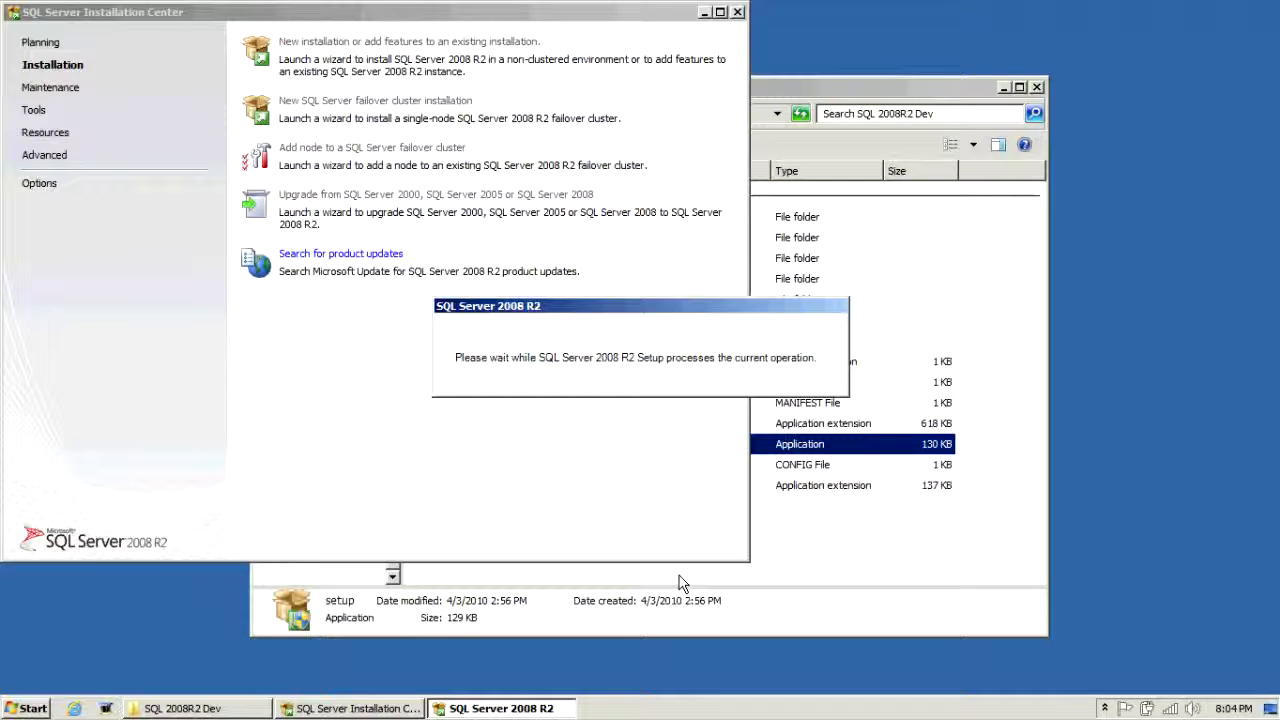
click(106, 708)
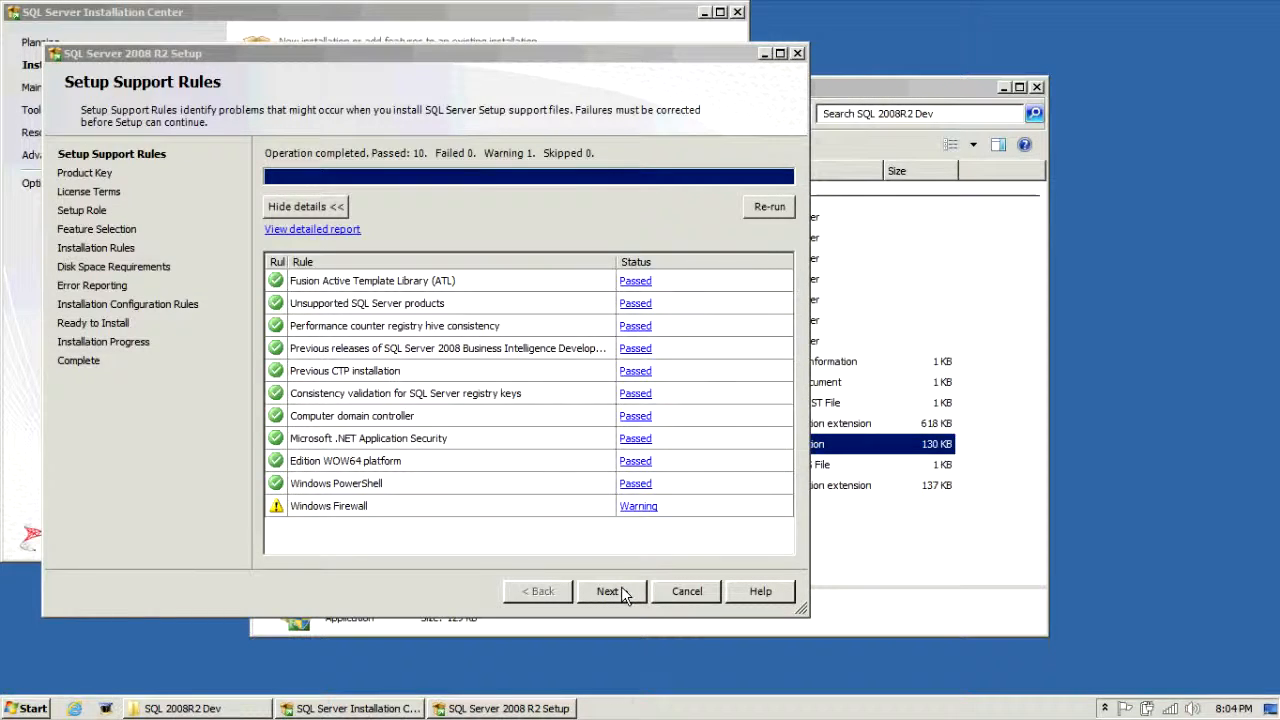
Step: Keep the product key, accept the license terms, and keep SQL Server Feature Installation as the role
click(624, 595)
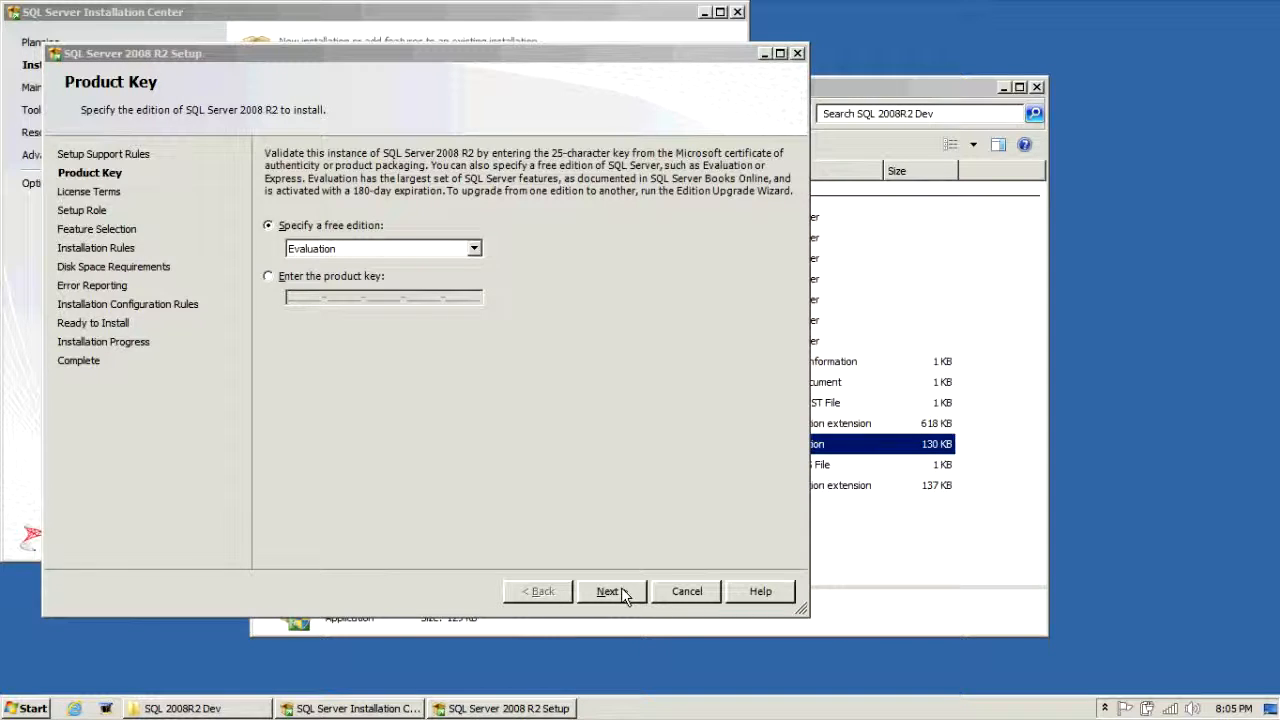
click(621, 592)
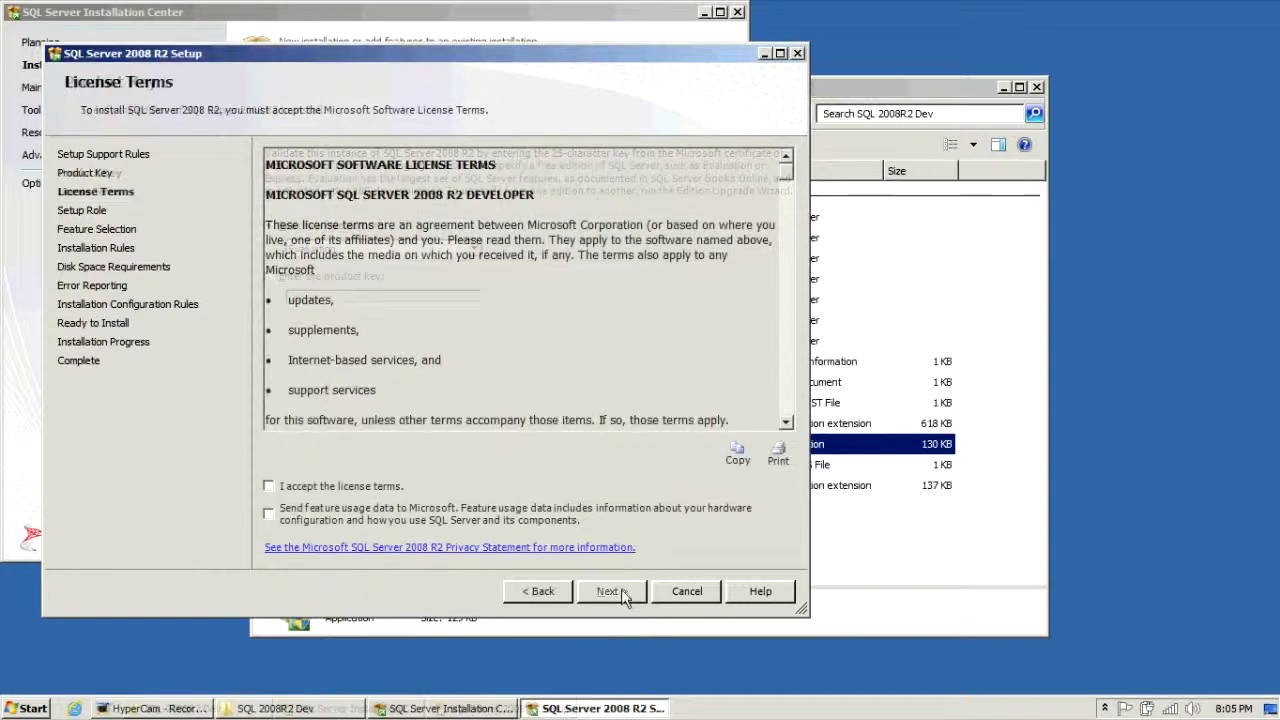
click(386, 487)
click(612, 590)
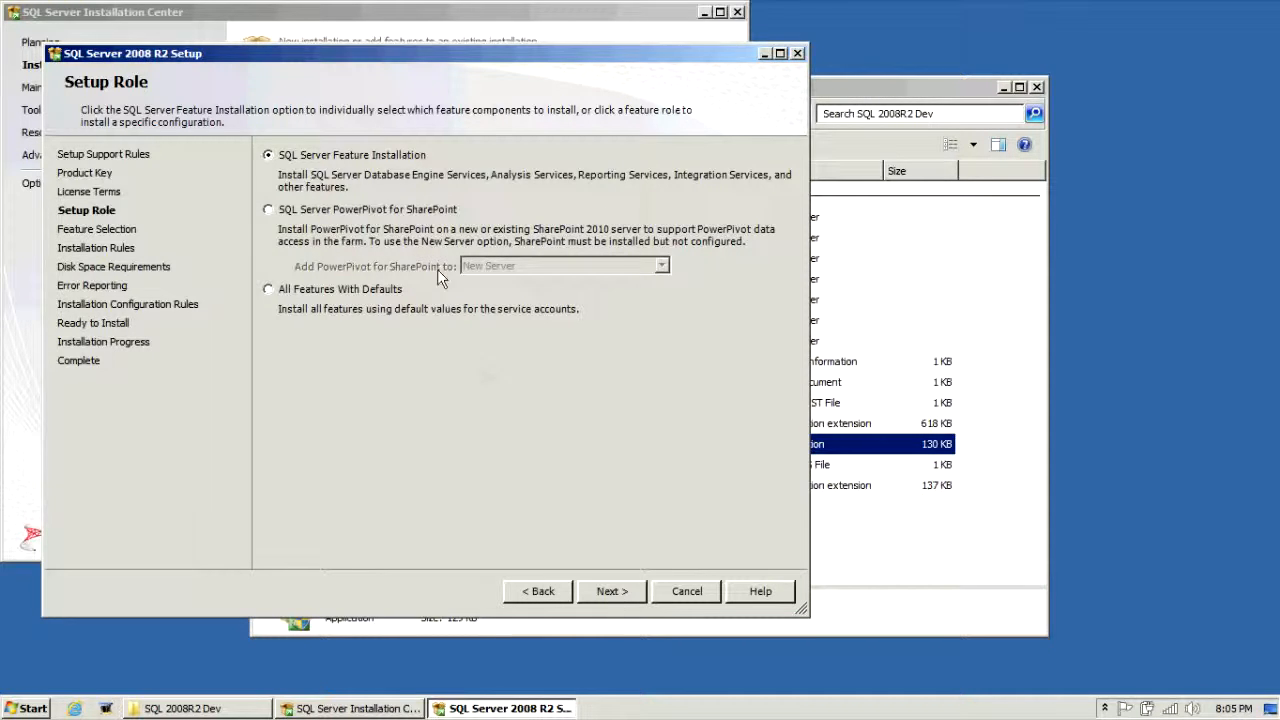
click(612, 592)
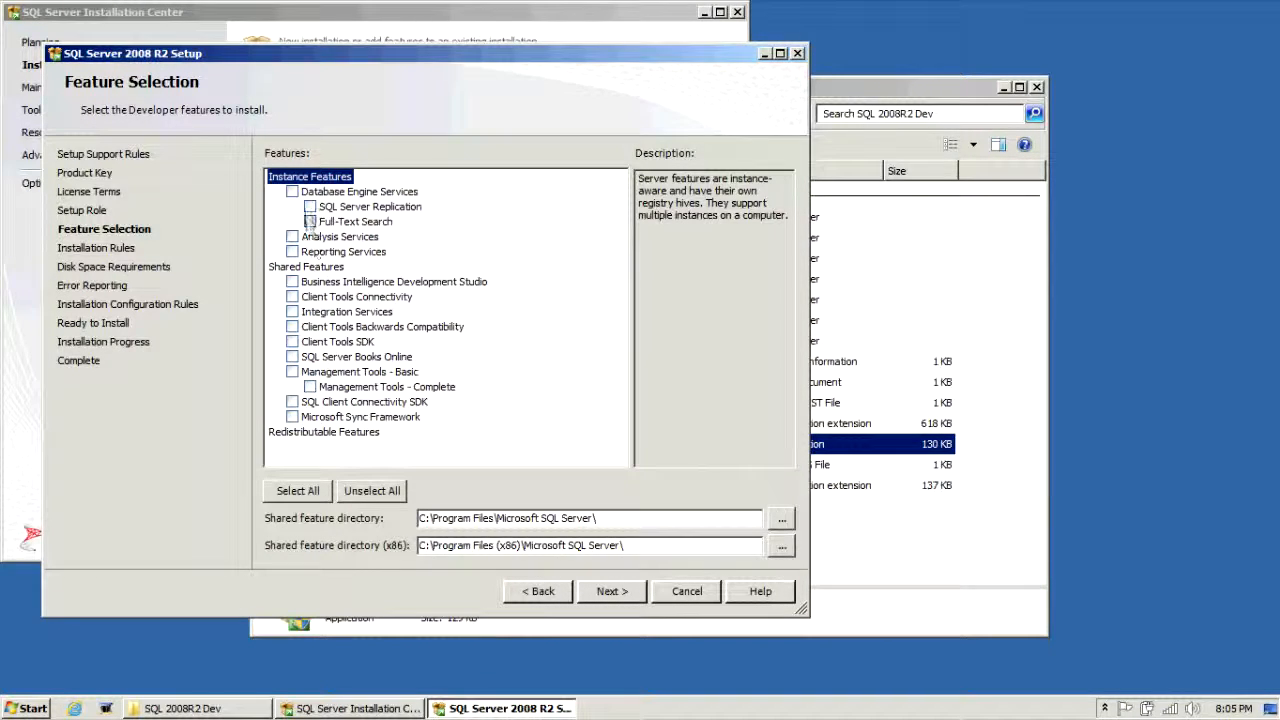
Step: Select Database Engine, Full-Text Search, BIDS, Integration Services, client tools, Books Online, Management Tools and Client Connectivity SDK
click(293, 193)
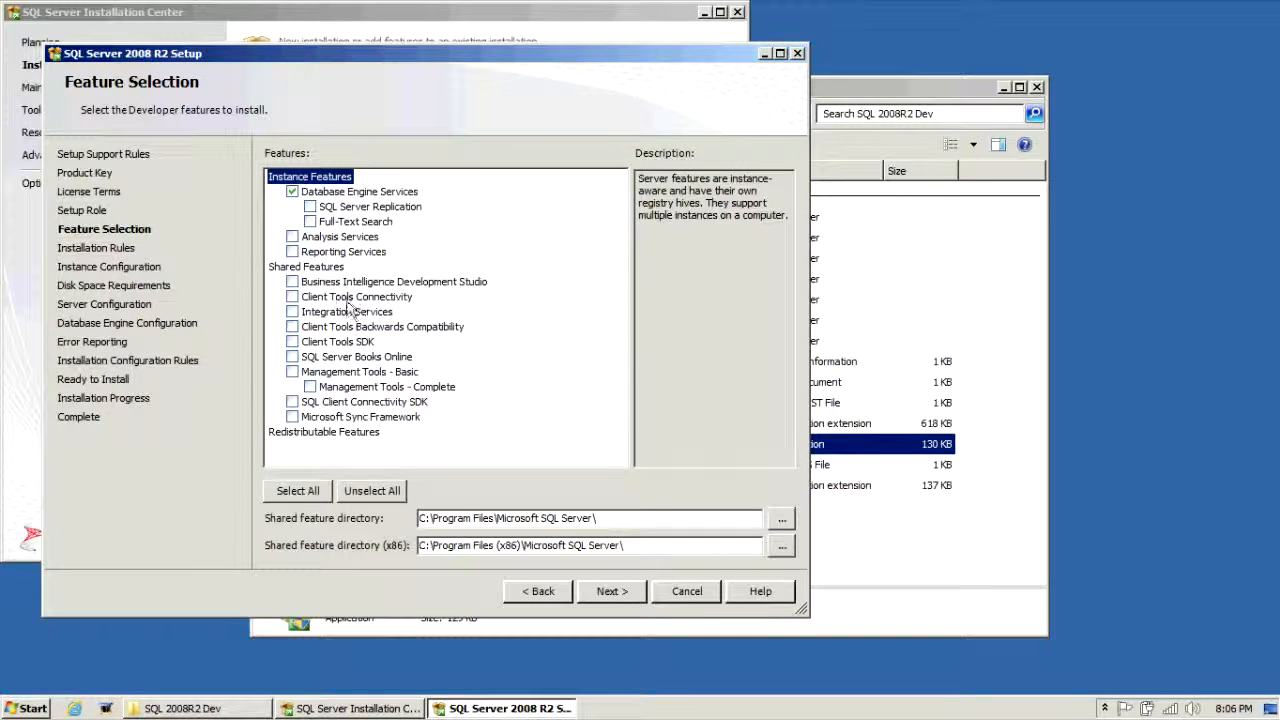
click(292, 372)
click(310, 222)
click(292, 282)
click(292, 297)
click(292, 312)
click(292, 327)
click(292, 342)
click(292, 357)
click(292, 402)
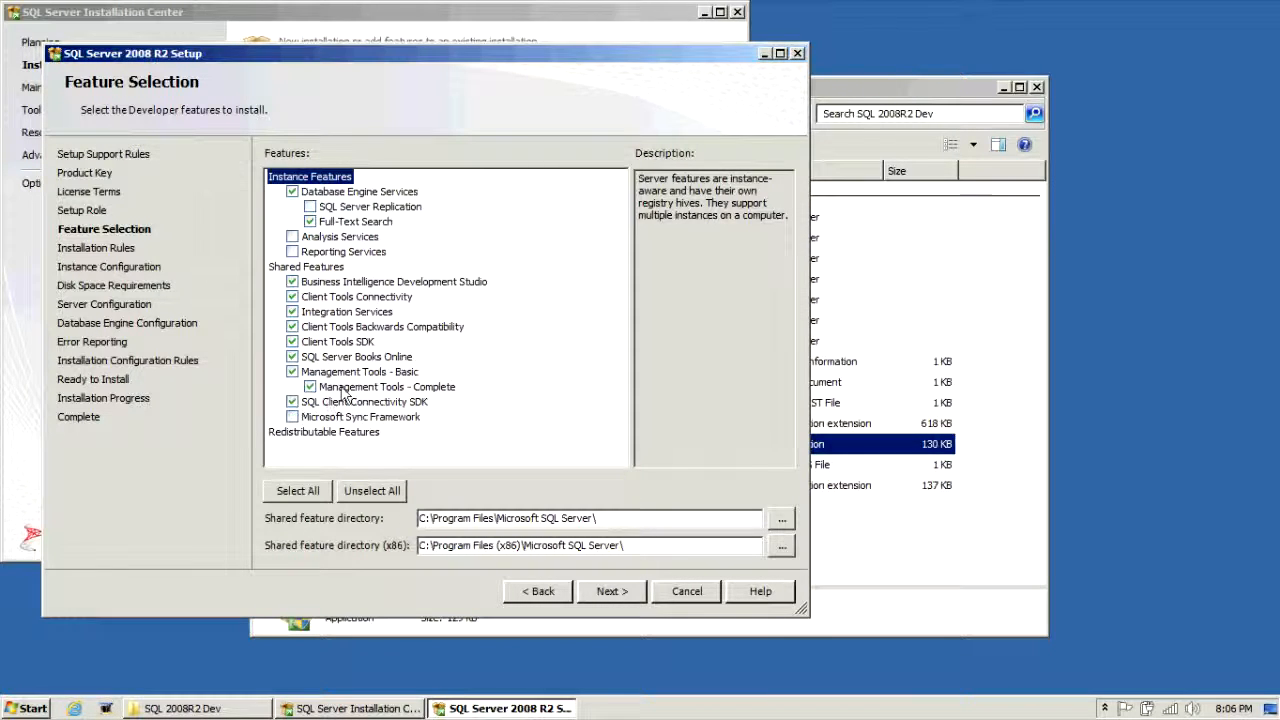
click(389, 357)
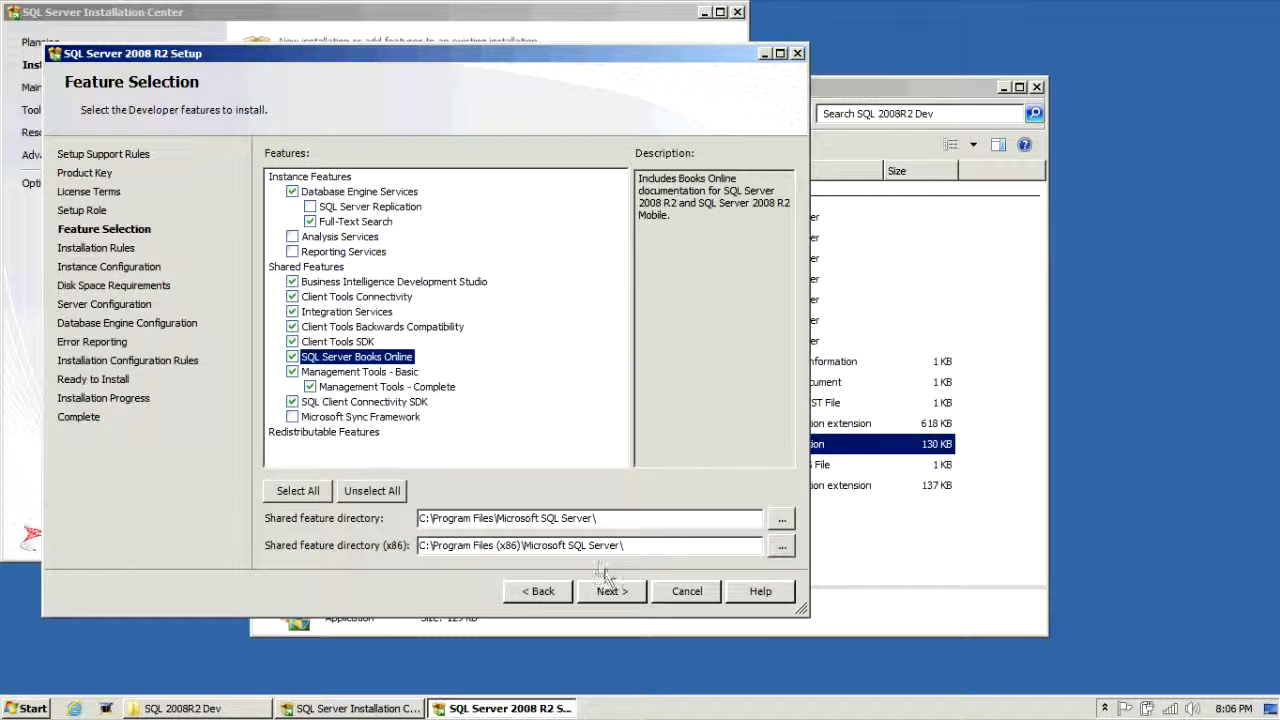
click(620, 590)
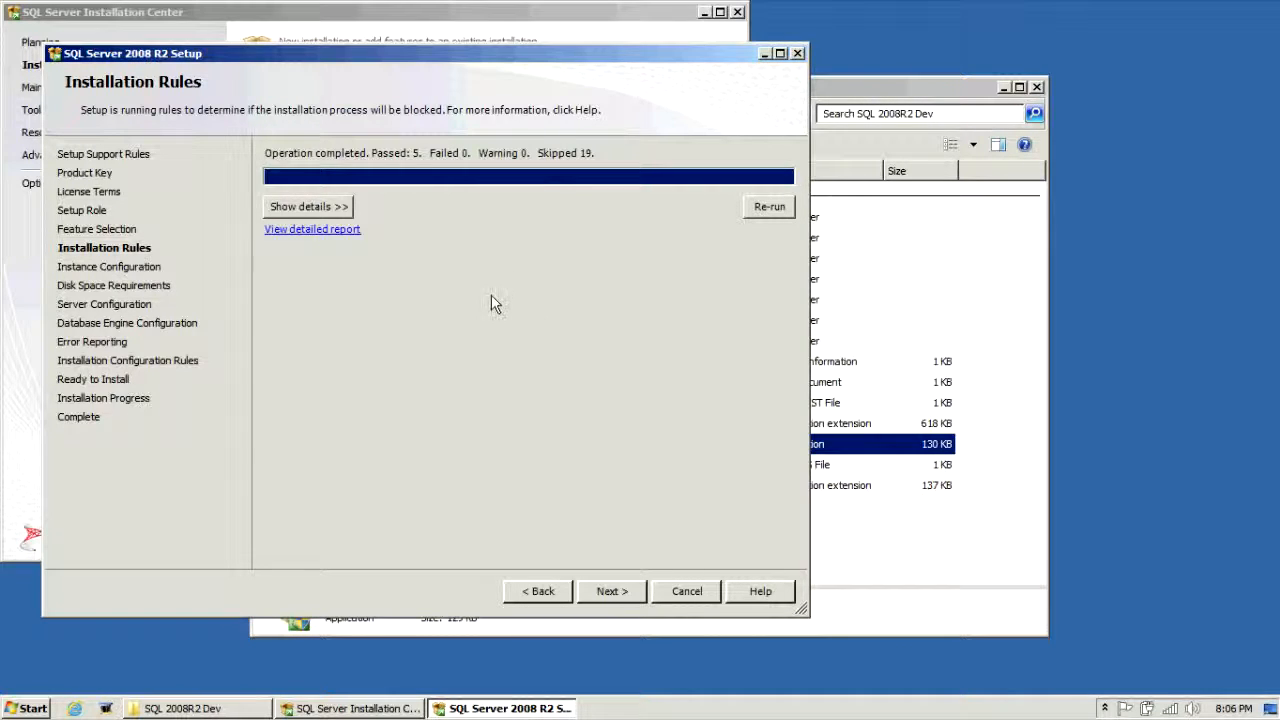
Step: Keep the default MSSQLSERVER instance and accept the 4839 MB disk space requirement
click(617, 592)
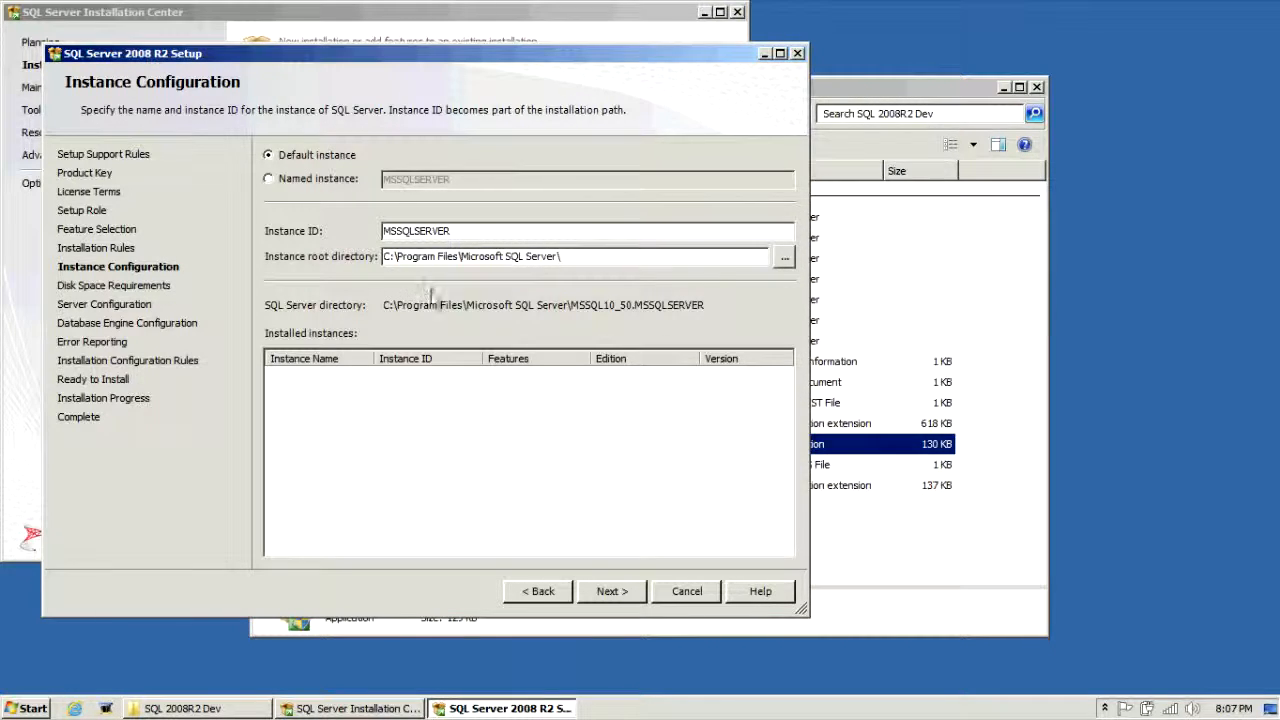
click(612, 591)
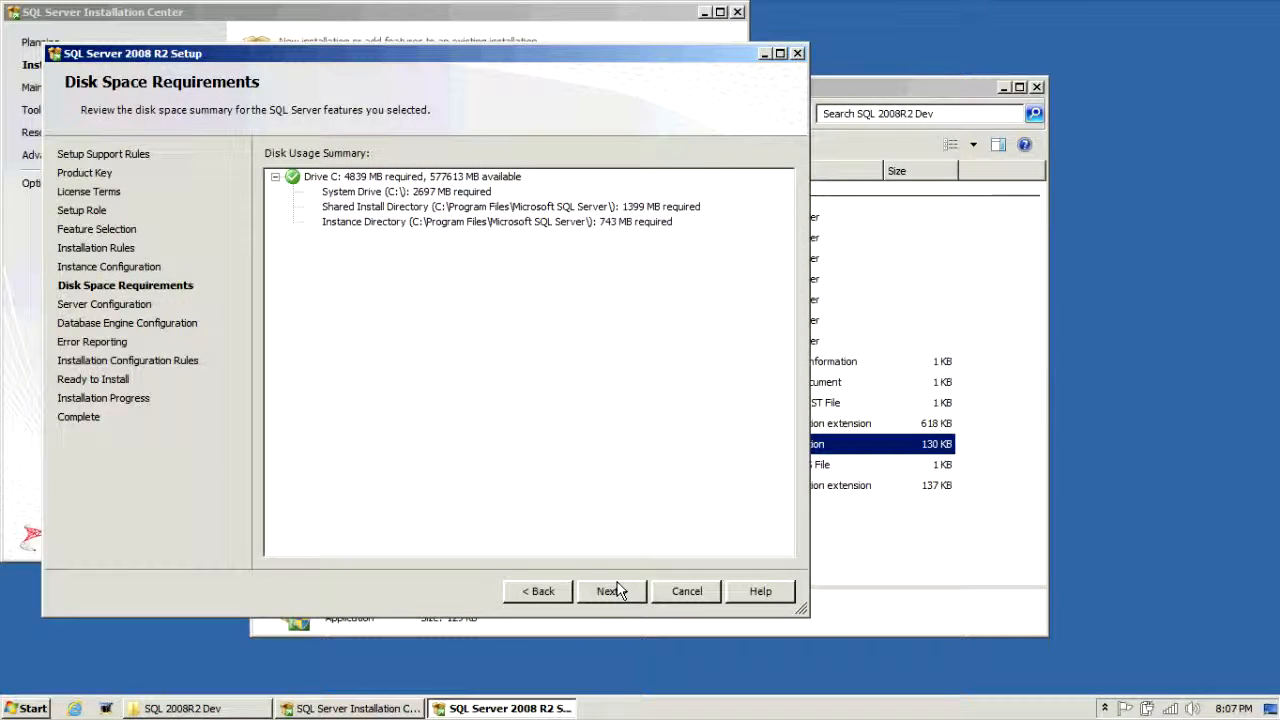
click(612, 591)
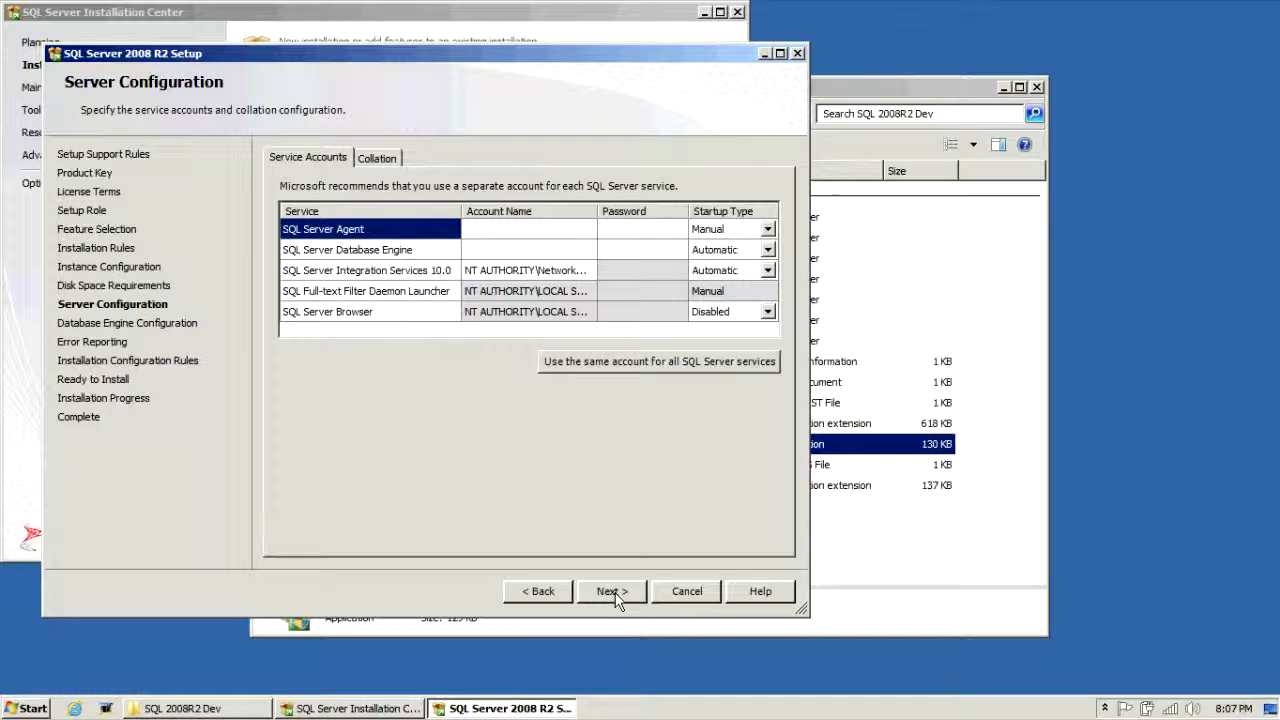
Step: Set SQL Server Agent and Database Engine service accounts to NT AUTHORITY\SYSTEM
click(585, 231)
click(588, 231)
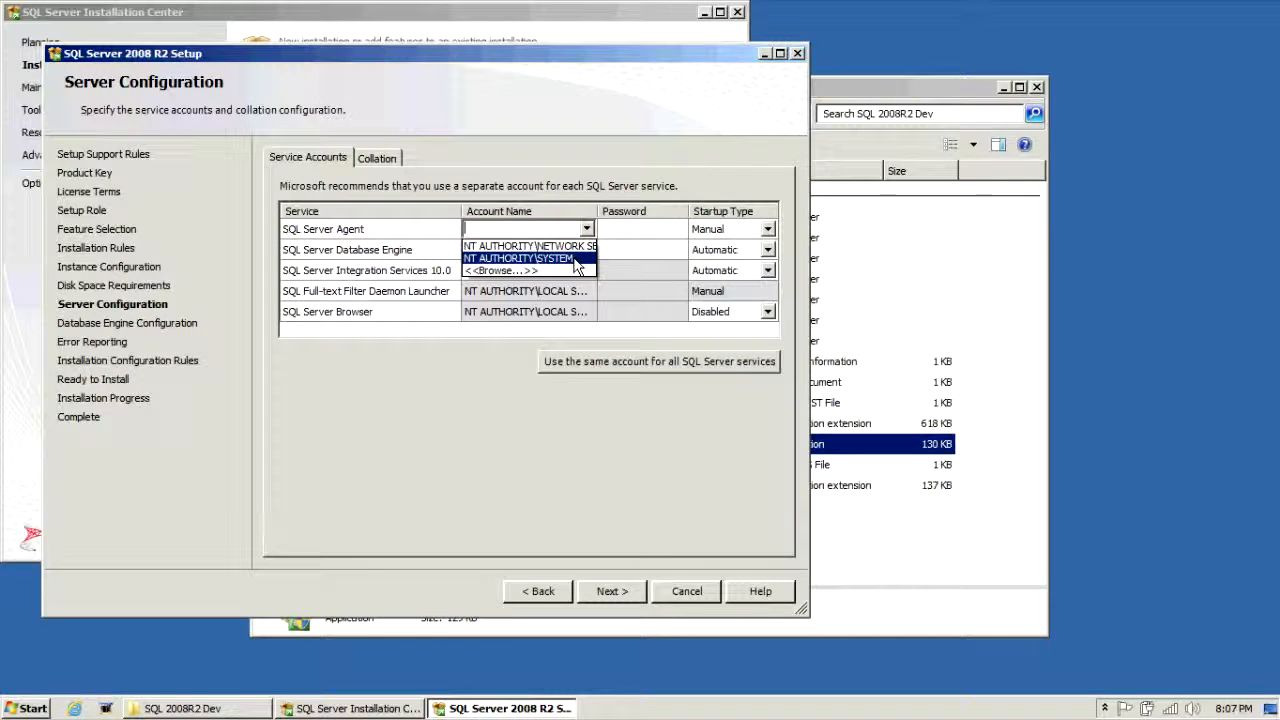
click(577, 258)
click(585, 250)
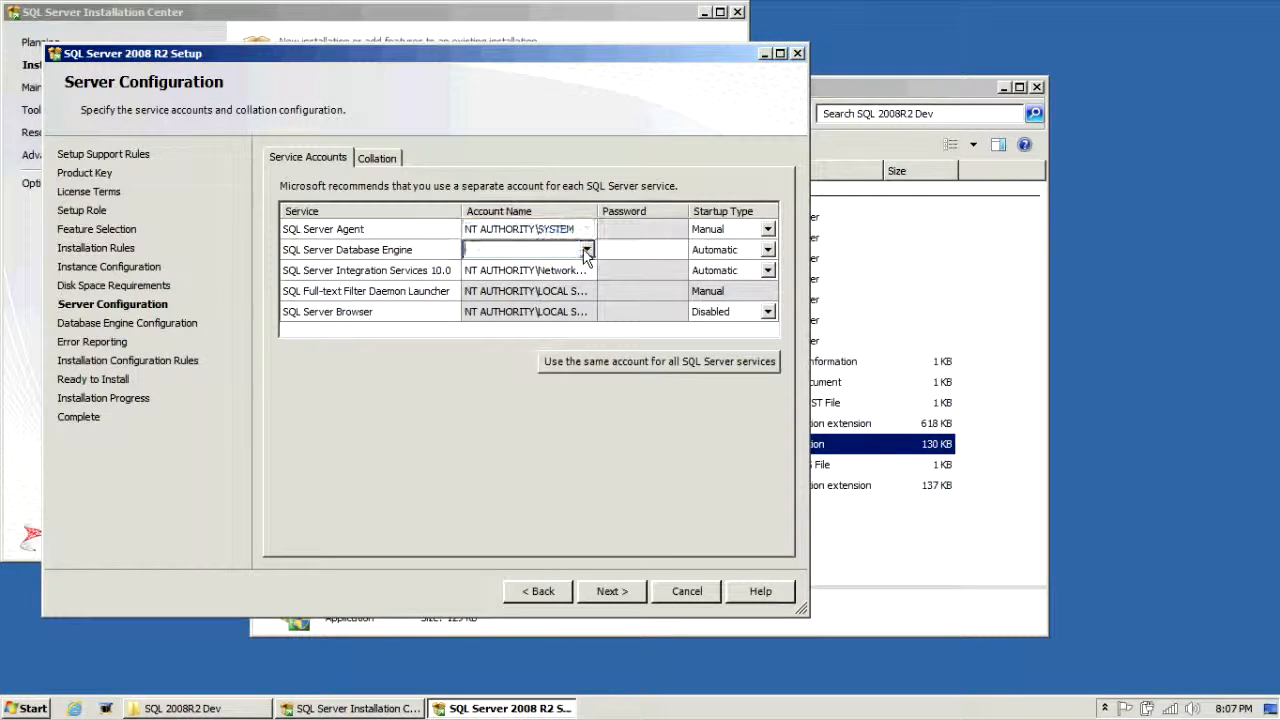
click(586, 250)
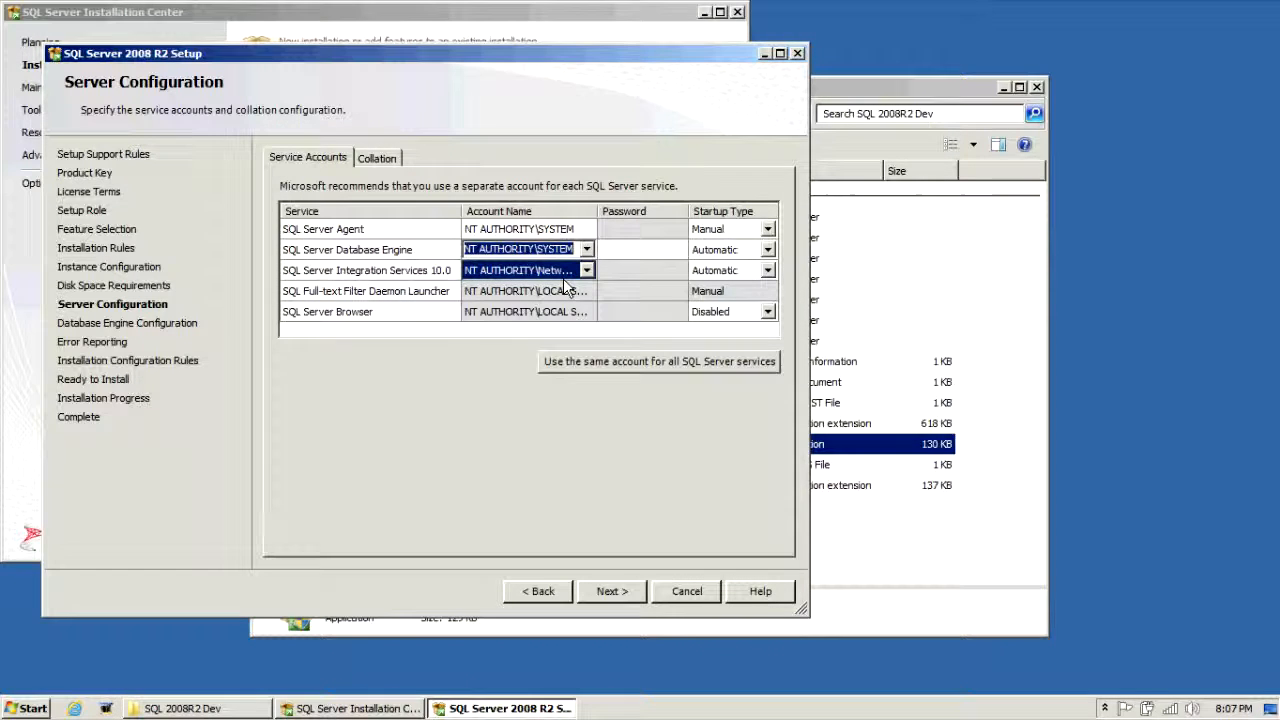
click(568, 279)
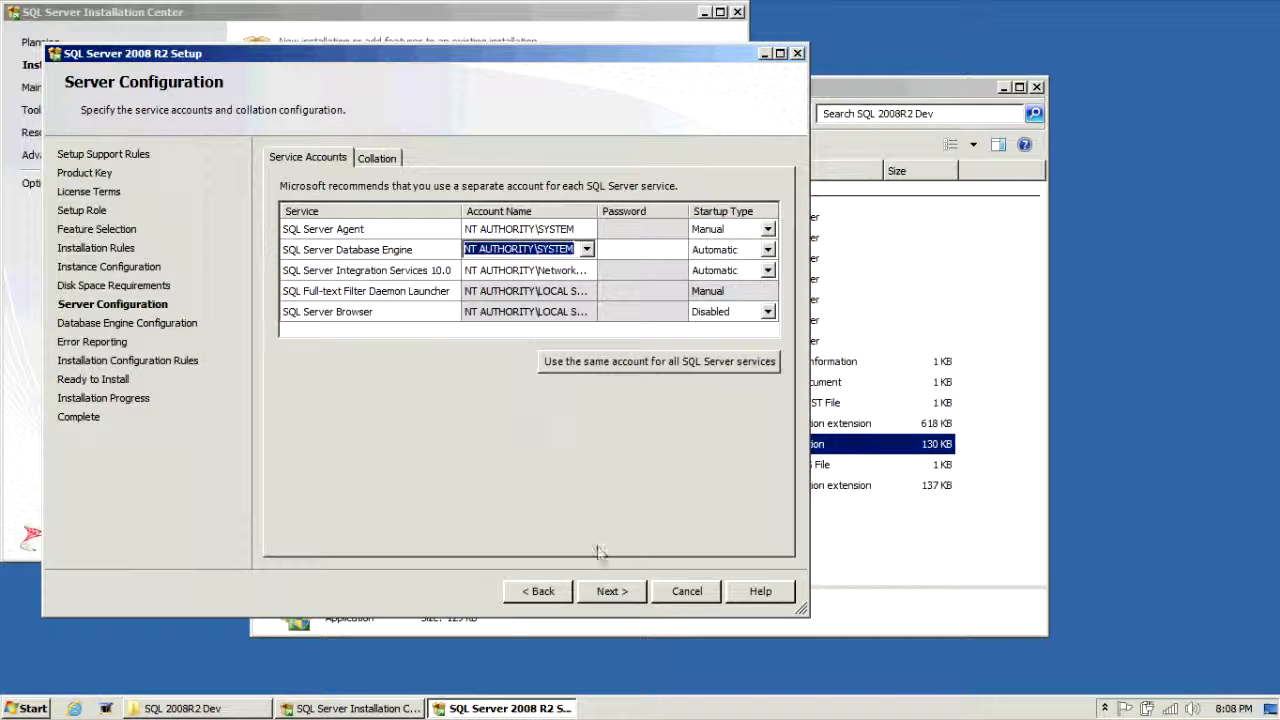
click(612, 591)
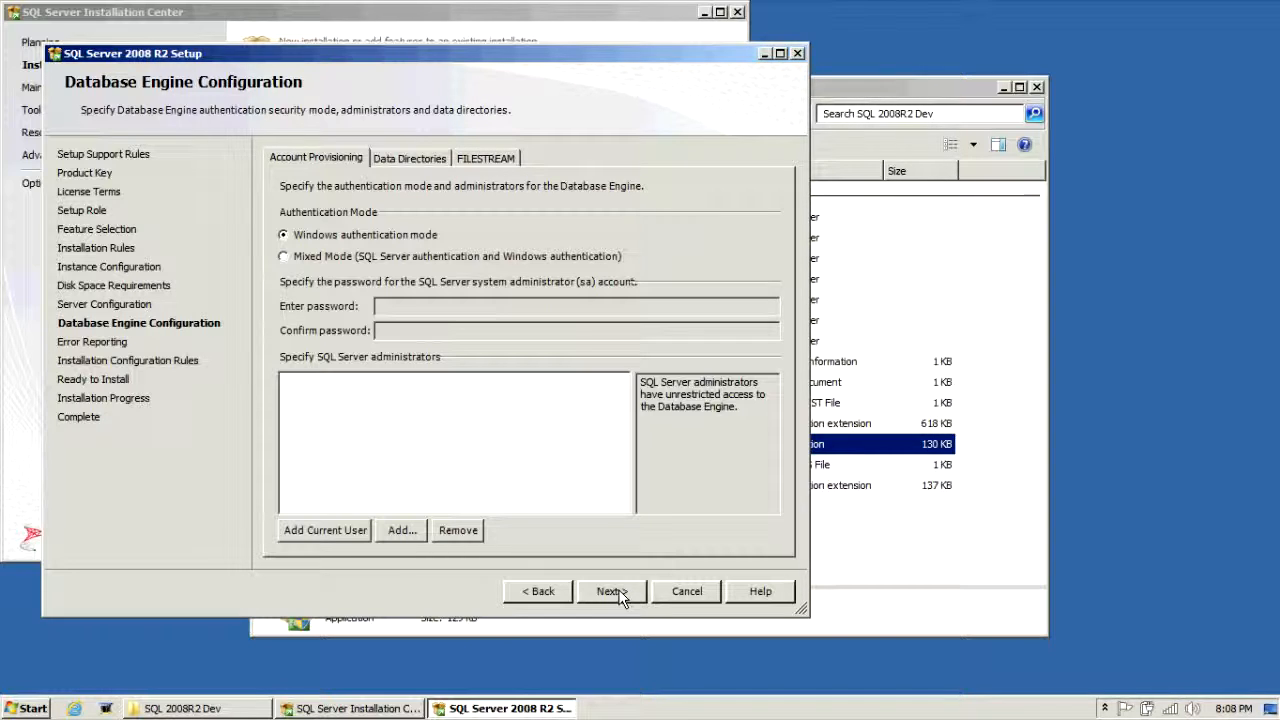
Step: Switch to Mixed Mode authentication and enter and confirm the sa password
click(442, 256)
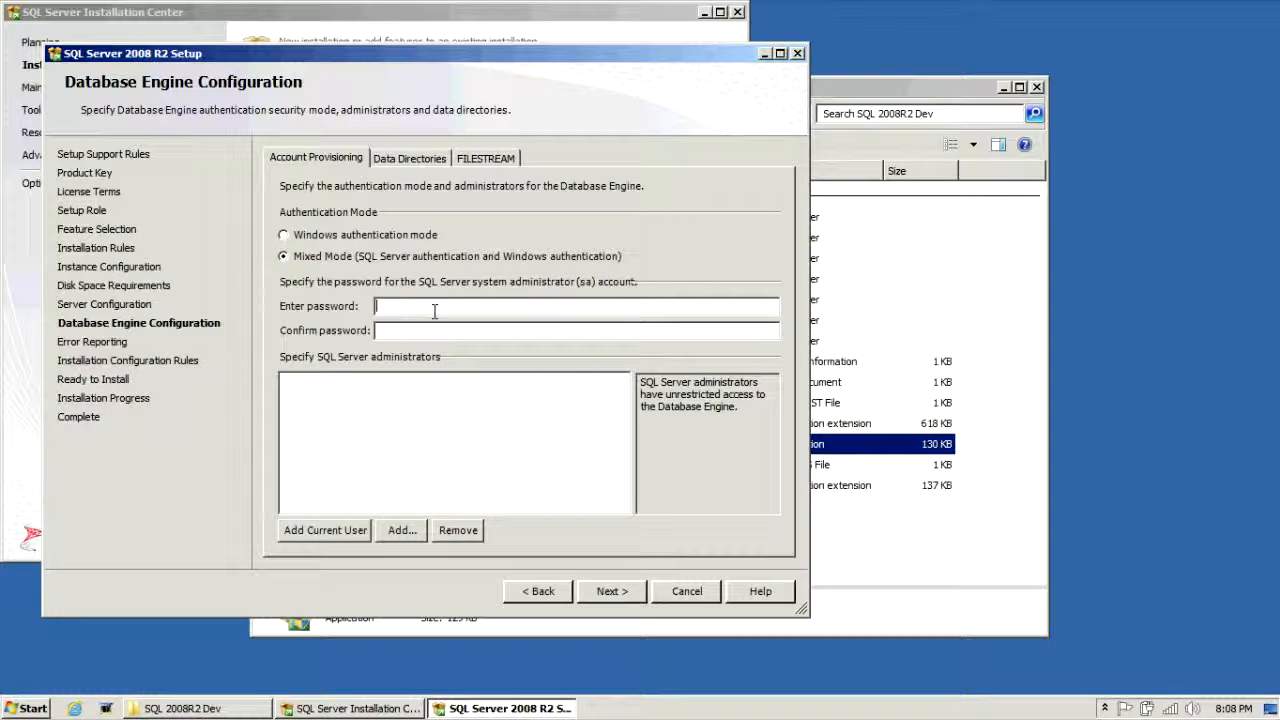
text(P@ssw0rd)
key(Tab)
text(P@ssw0rd)
Step: Add the current Windows user as a SQL Server administrator
click(365, 532)
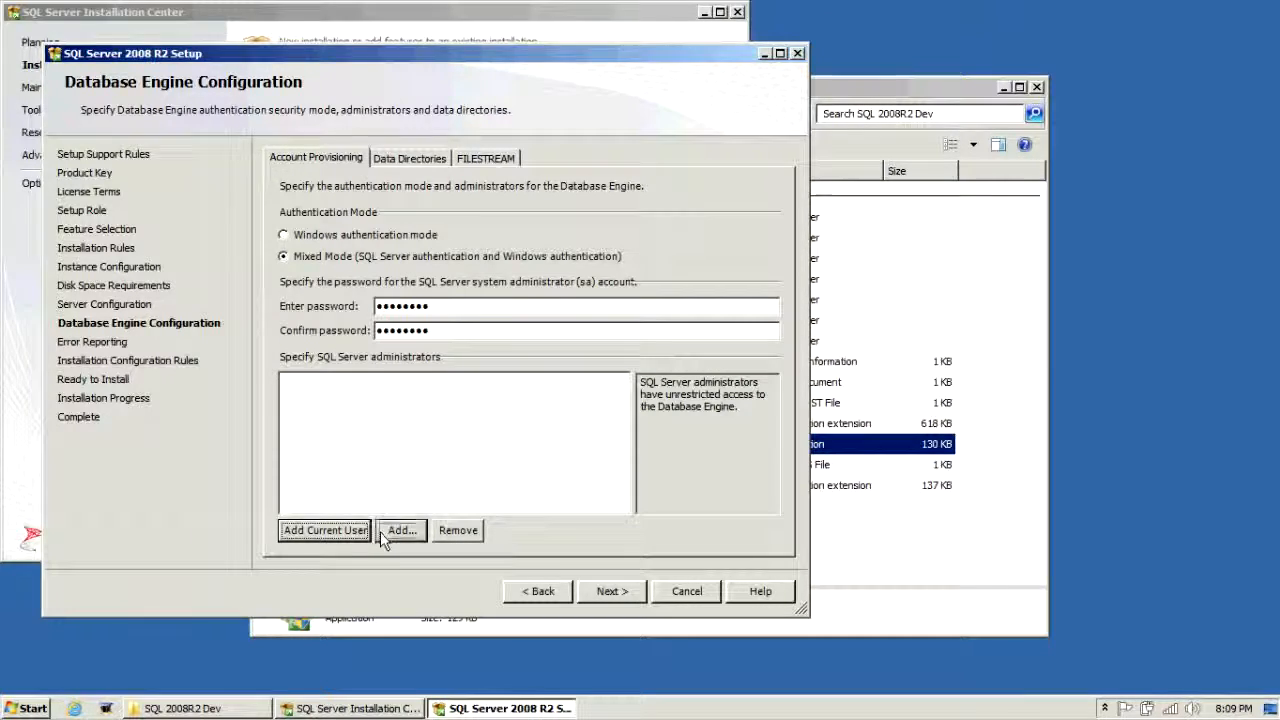
click(380, 531)
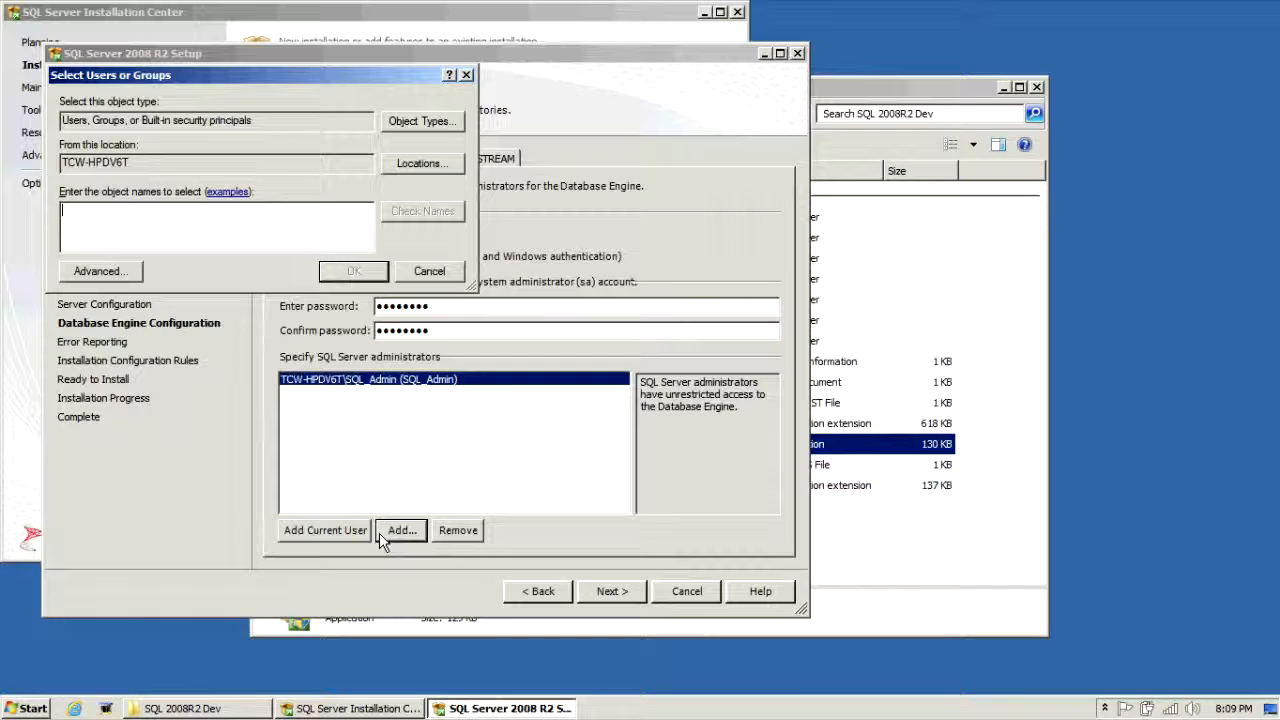
click(466, 75)
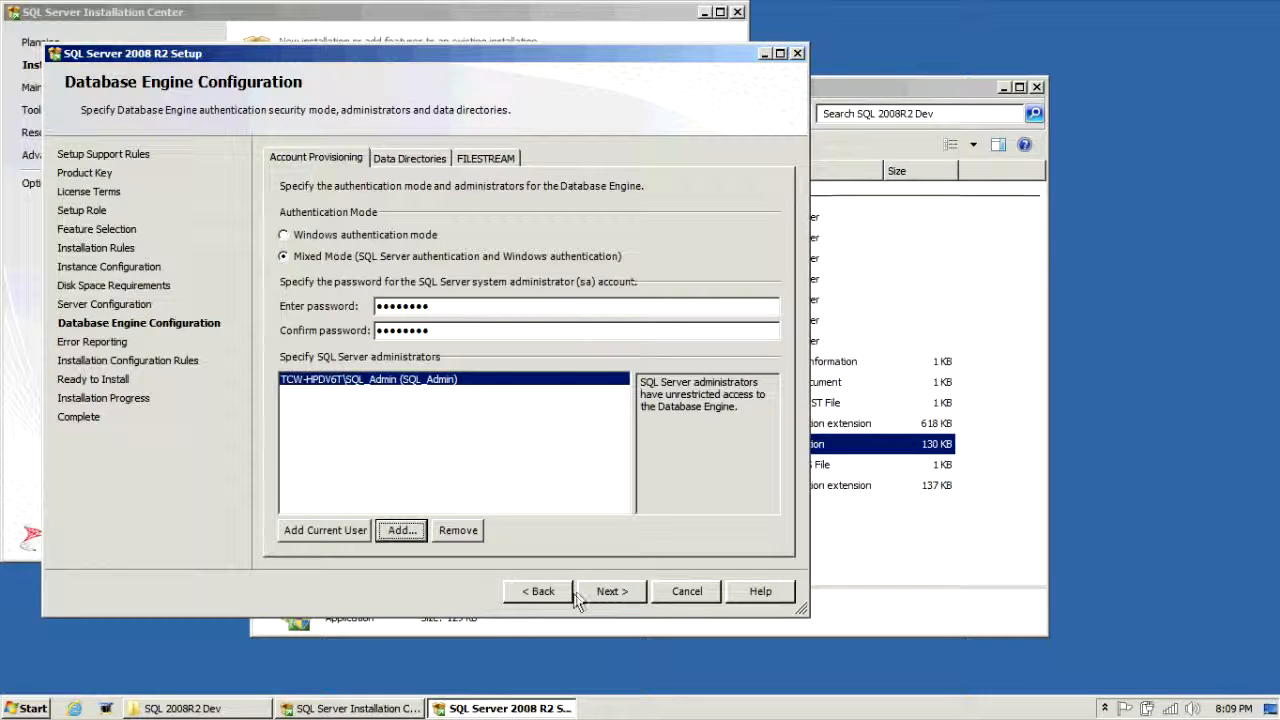
Step: Check the Data Directories paths, including the backup directory, and leave them at defaults
click(413, 160)
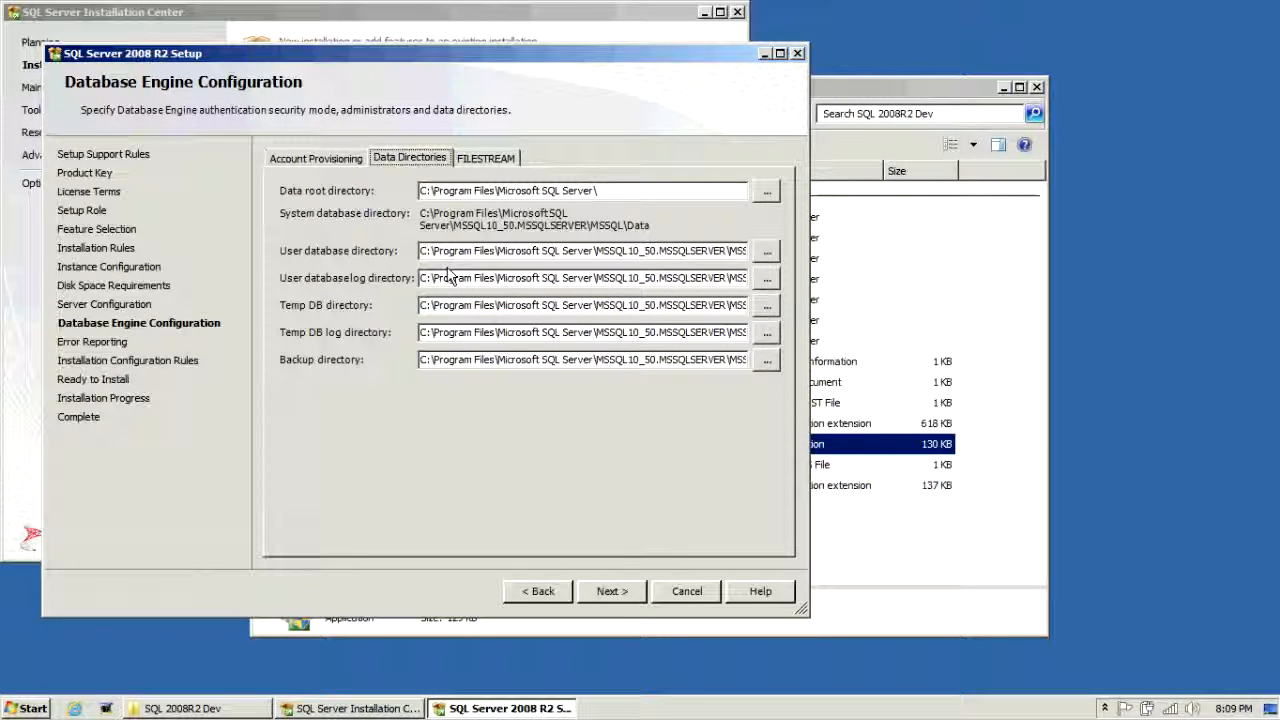
click(454, 332)
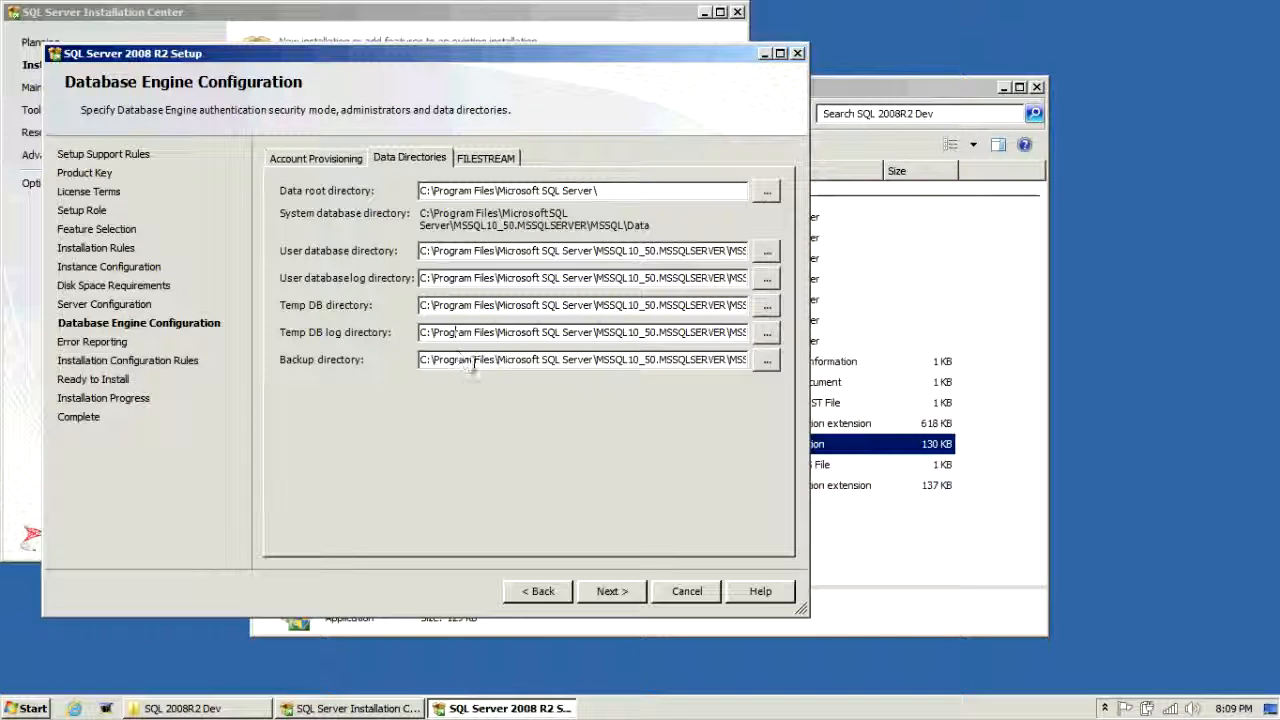
drag(469, 362, 597, 362)
click(580, 360)
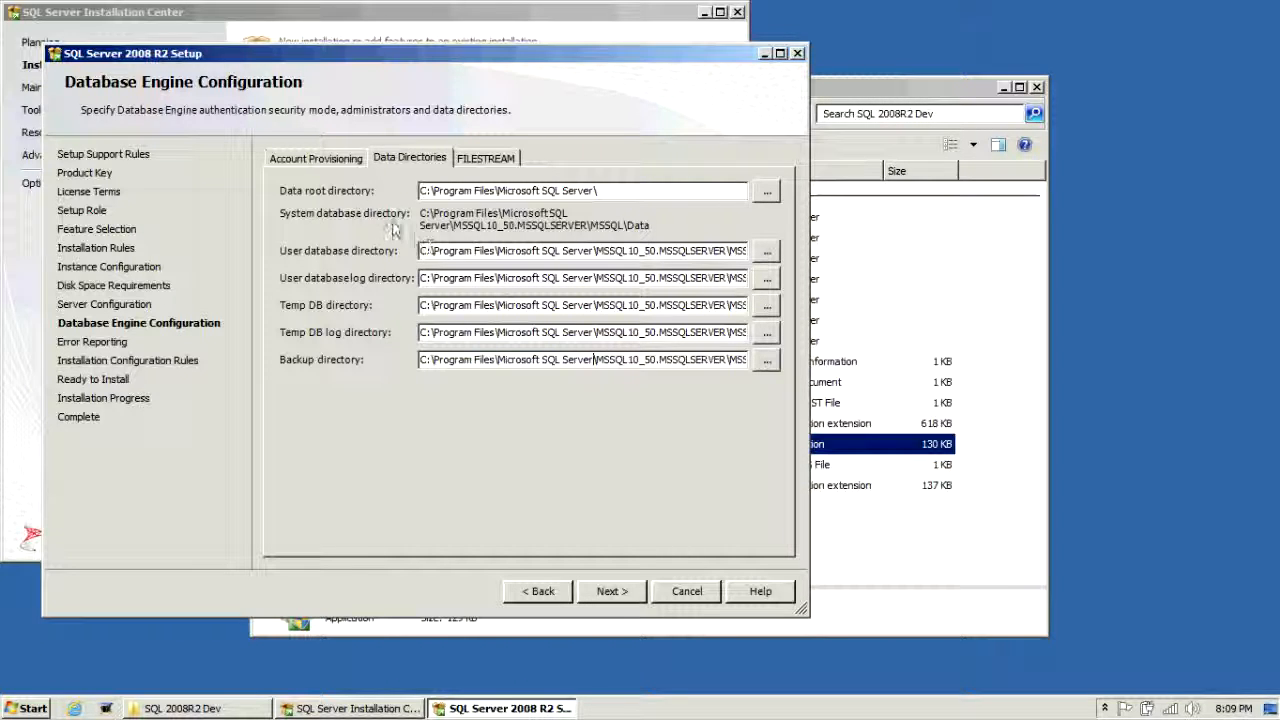
click(625, 592)
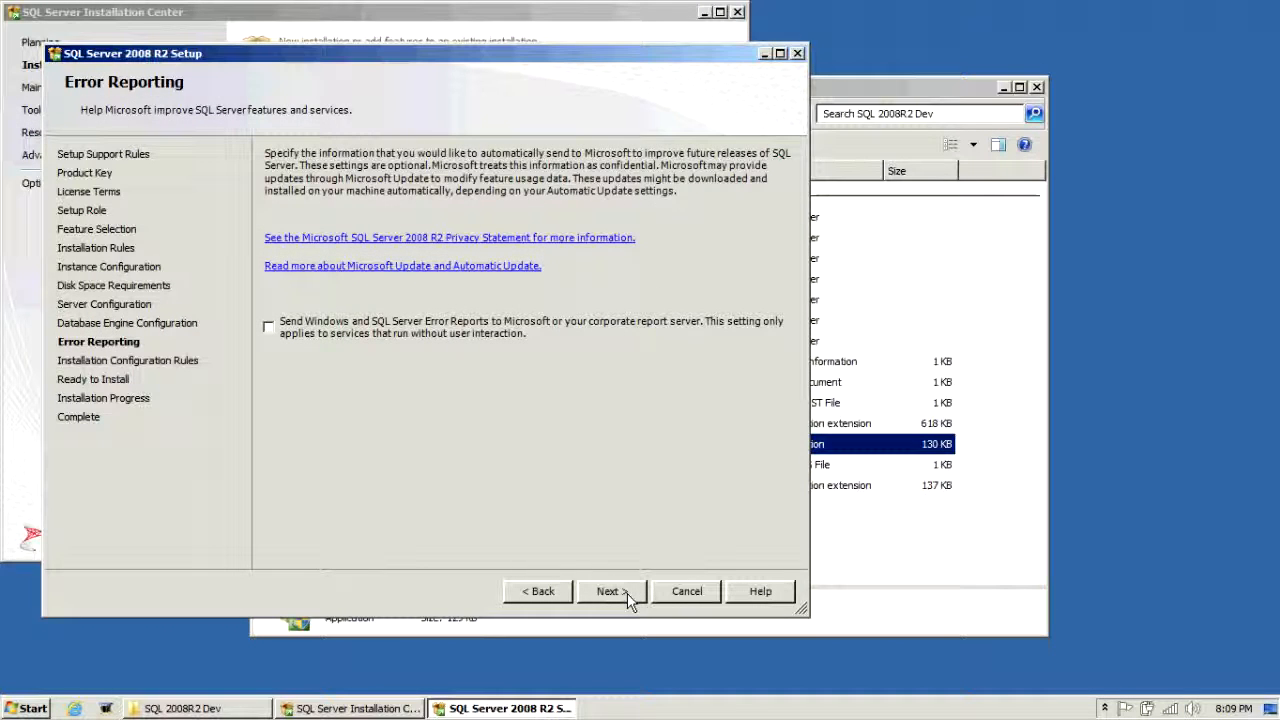
Step: Skip Error Reporting and confirm the 4 passed configuration rules
click(627, 592)
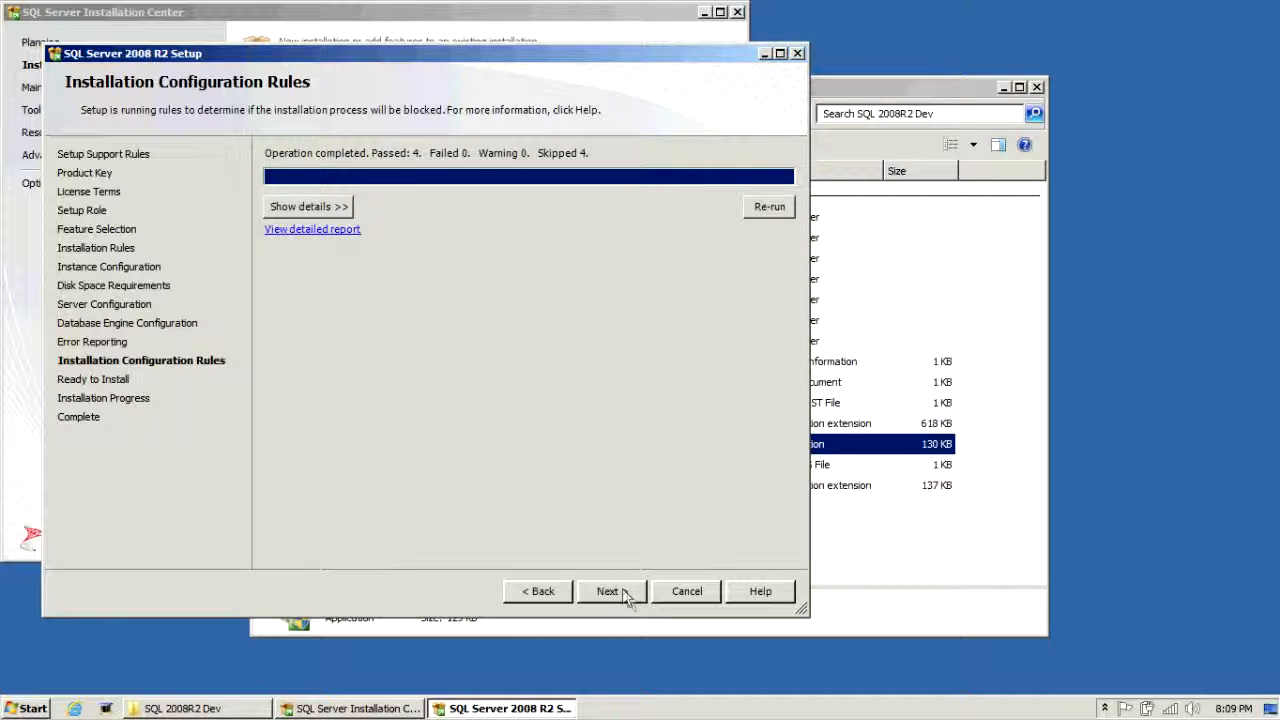
click(333, 207)
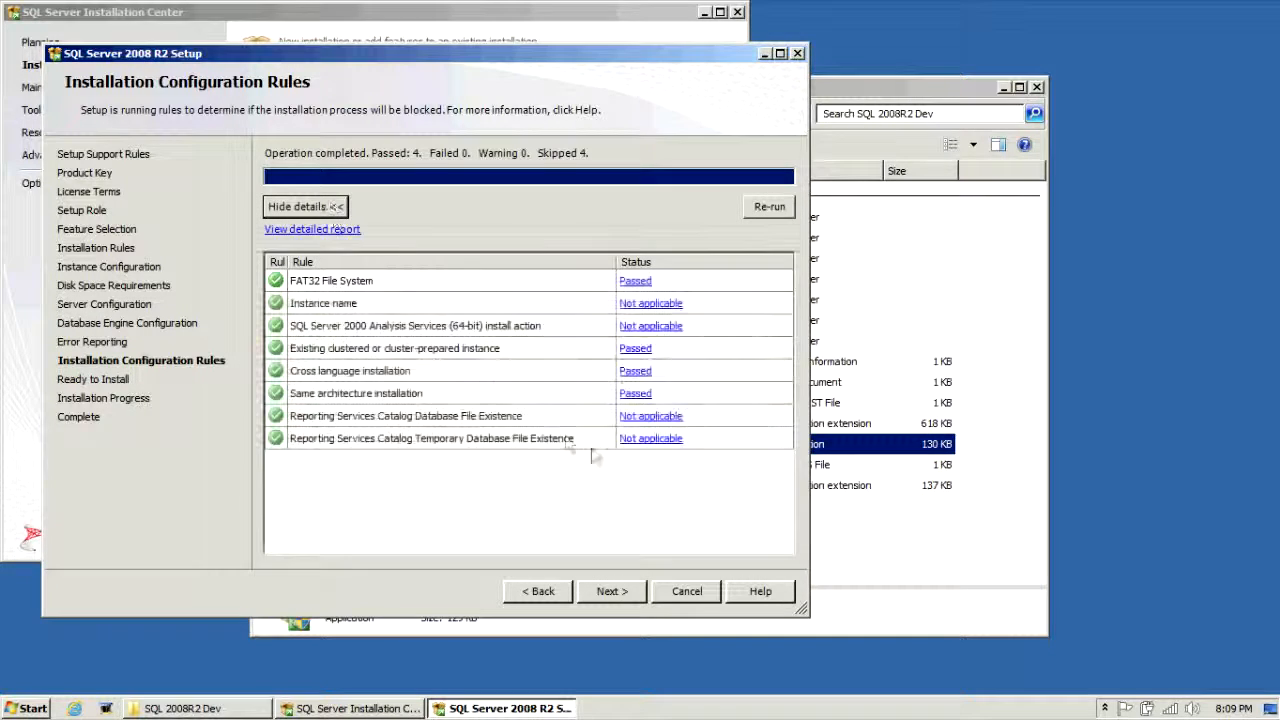
click(612, 592)
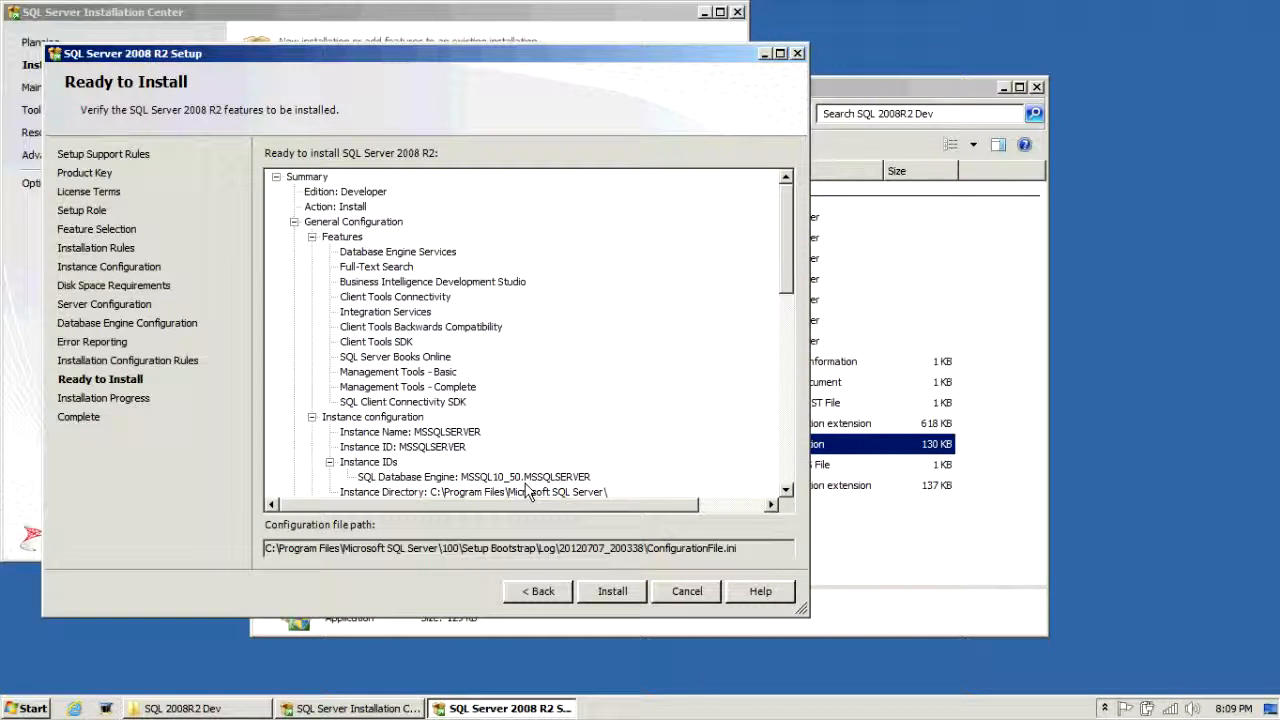
Step: Install SQL Server 2008 R2 Developer until the Complete page, then close Setup and the Installation Center
click(612, 591)
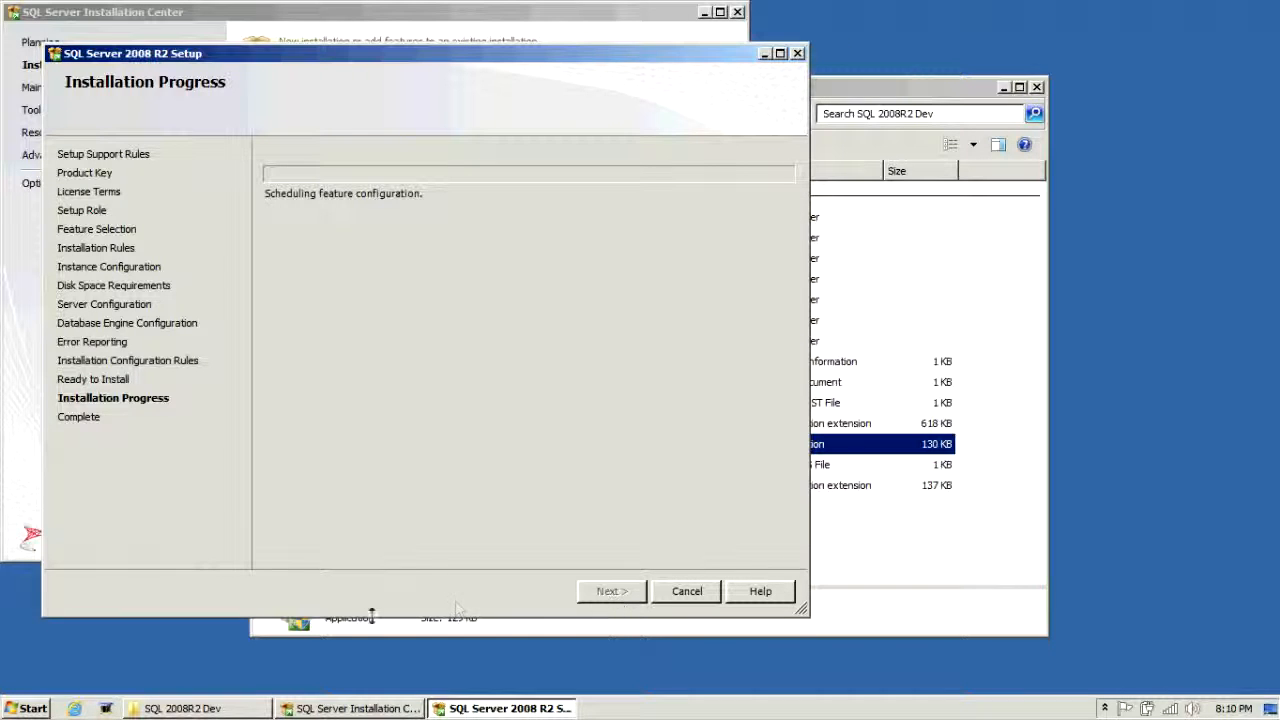
click(104, 709)
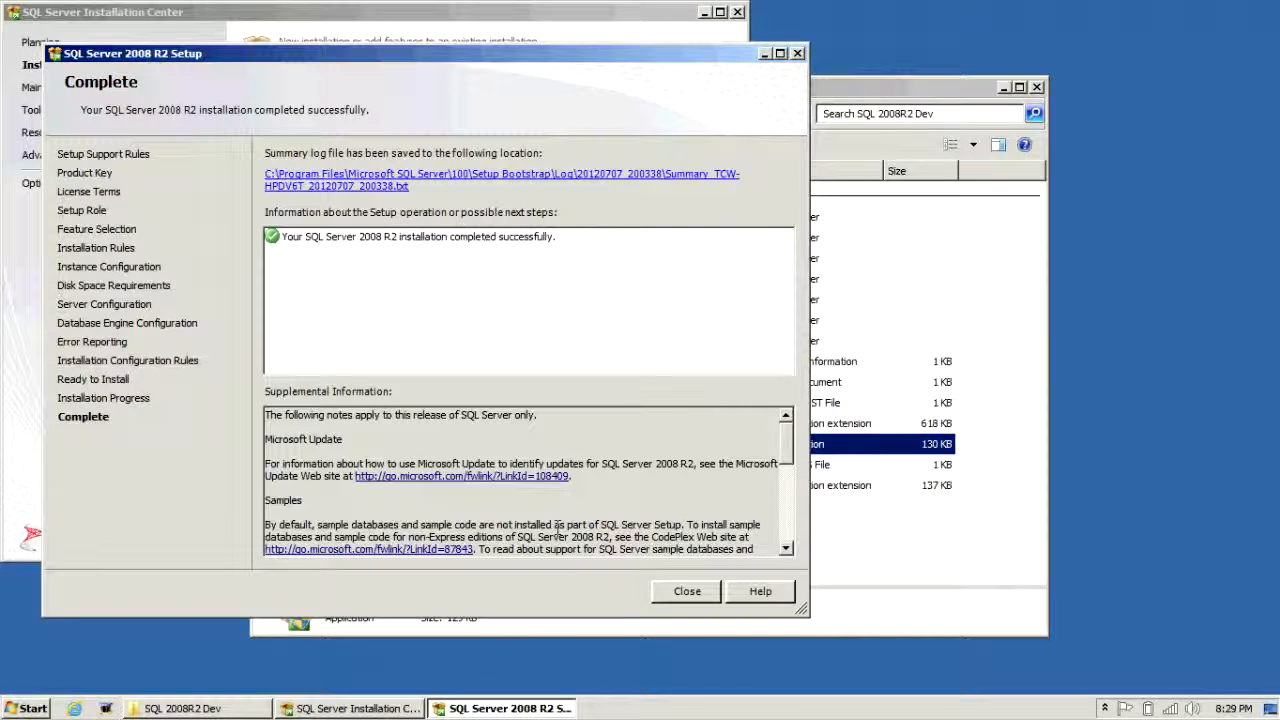
click(682, 593)
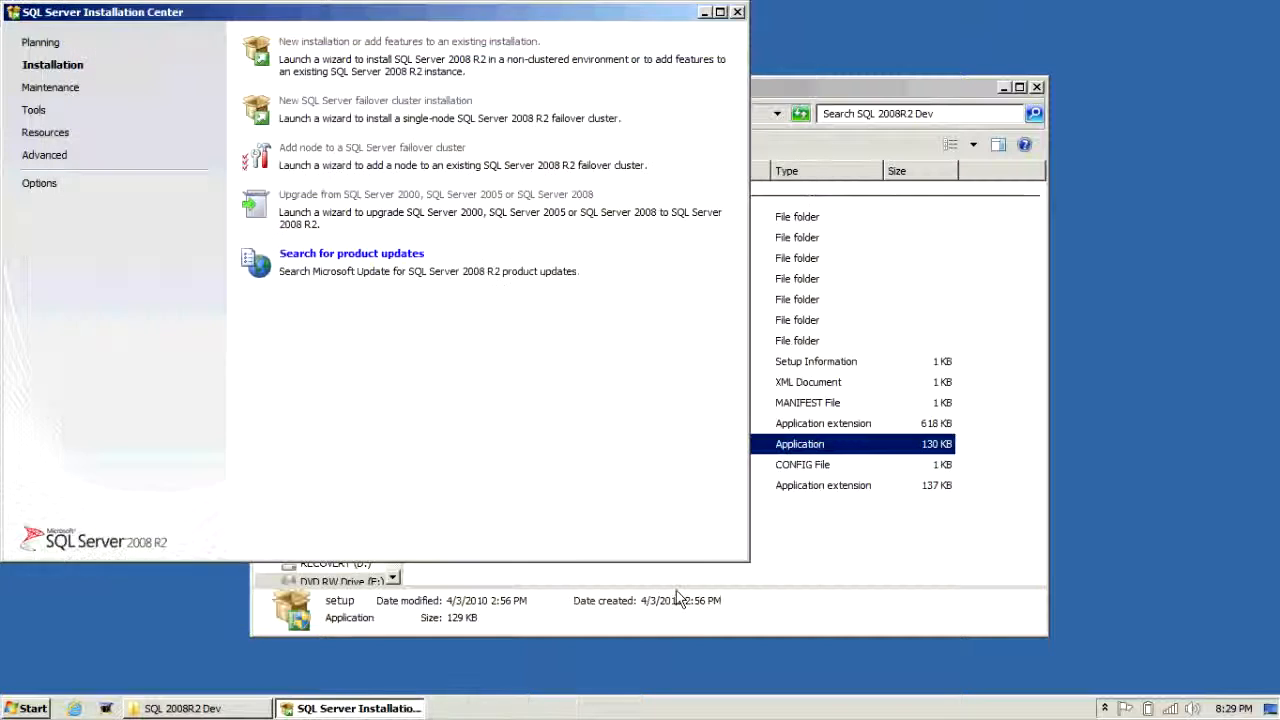
click(737, 13)
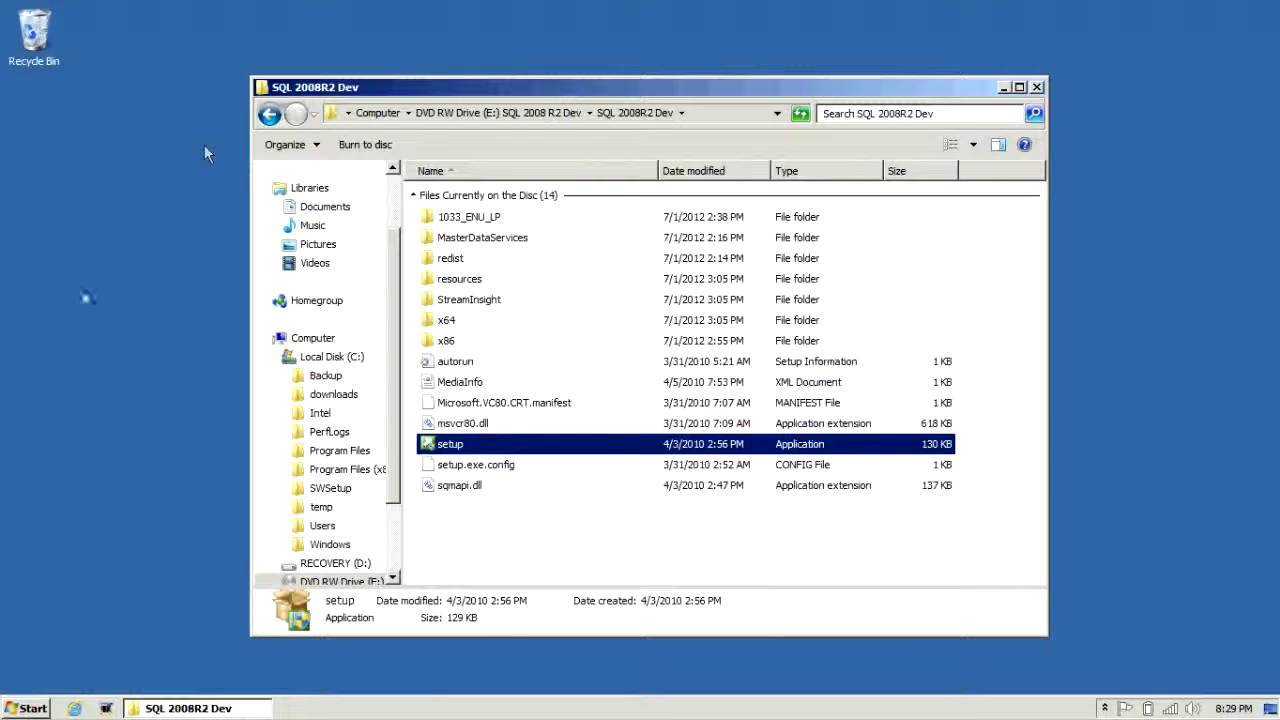
Step: Launch SQL Server Management Studio from the Microsoft SQL Server 2008 R2 folder under All Programs
click(22, 708)
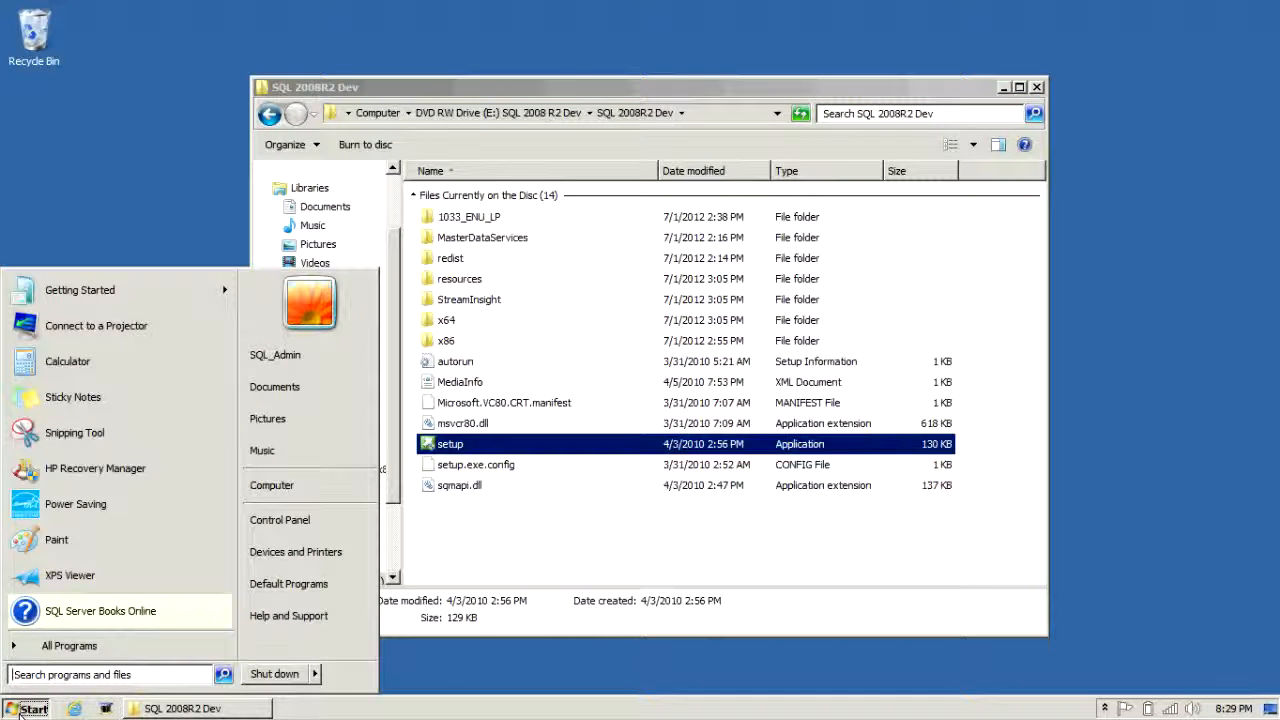
click(55, 650)
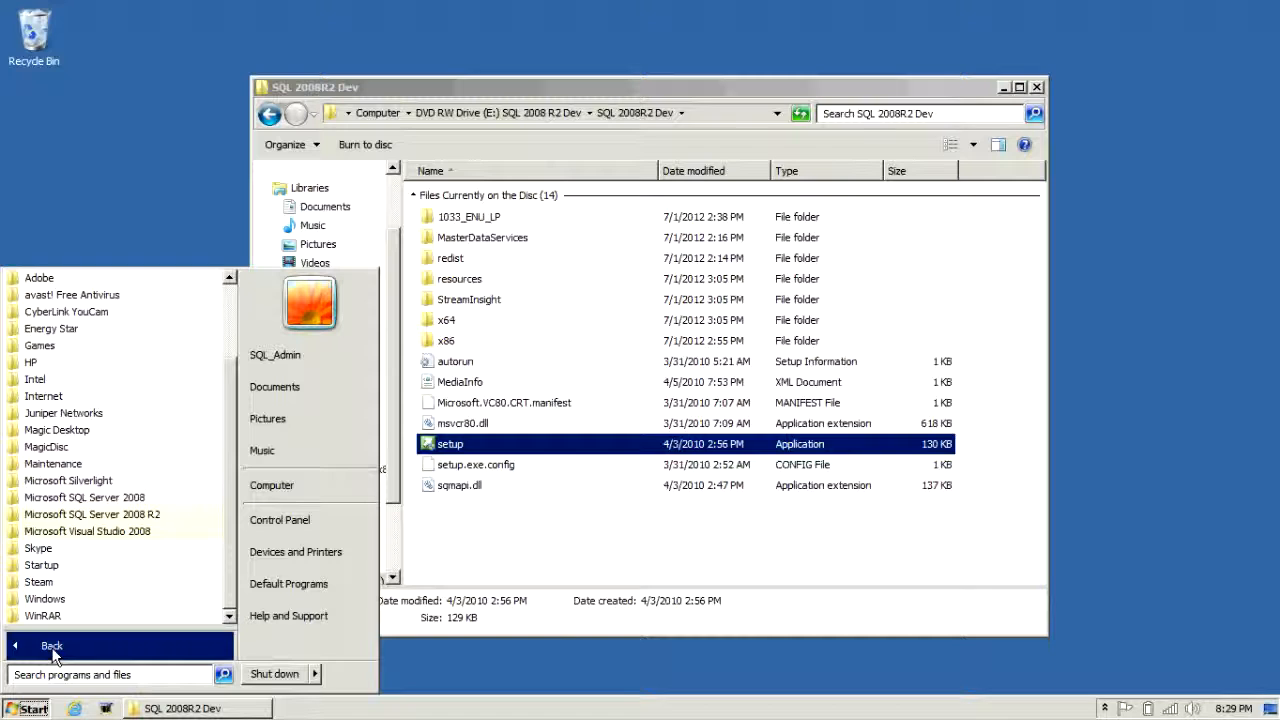
click(108, 516)
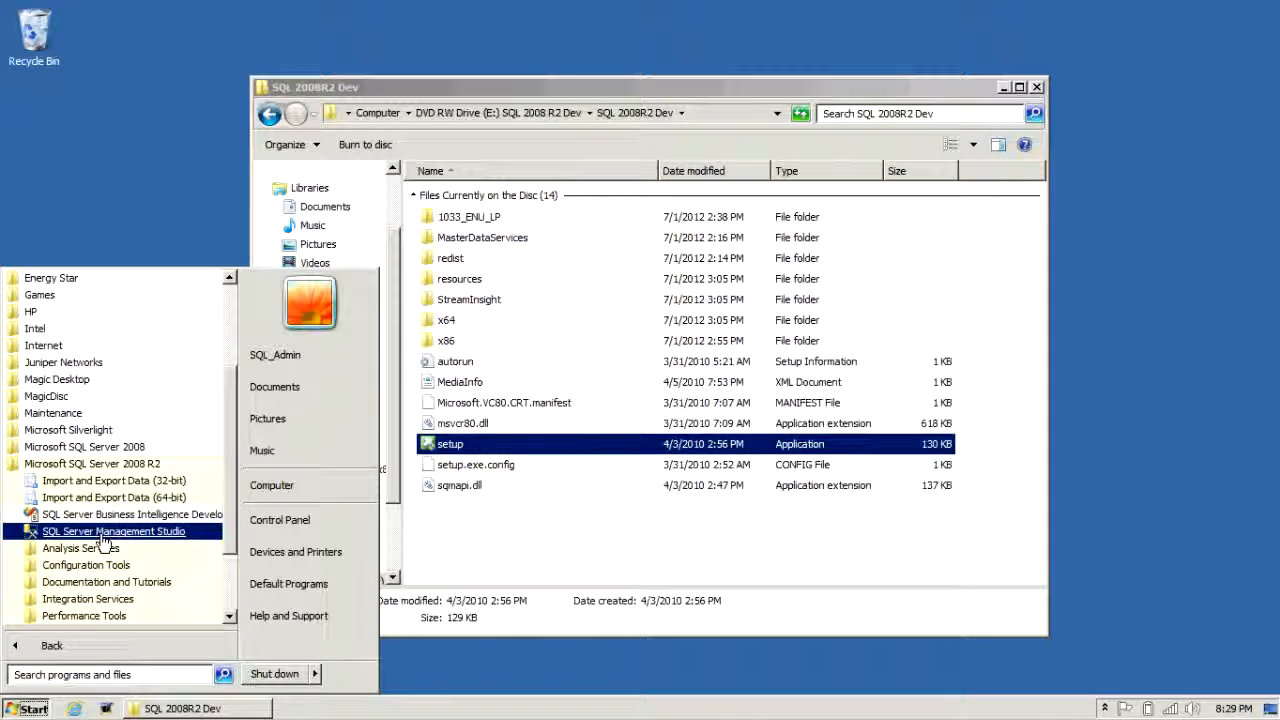
click(102, 533)
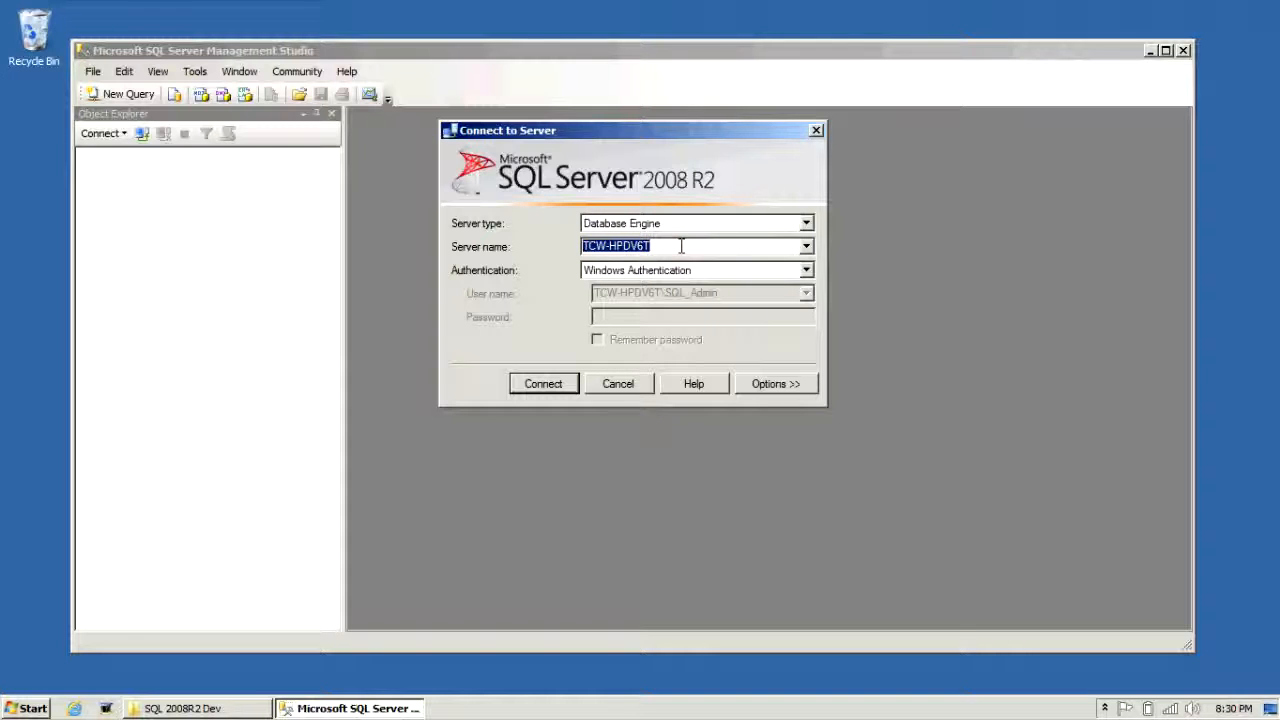
Step: Connect to the local Database Engine and expand Databases > System Databases to show master, model, msdb, tempdb
click(561, 384)
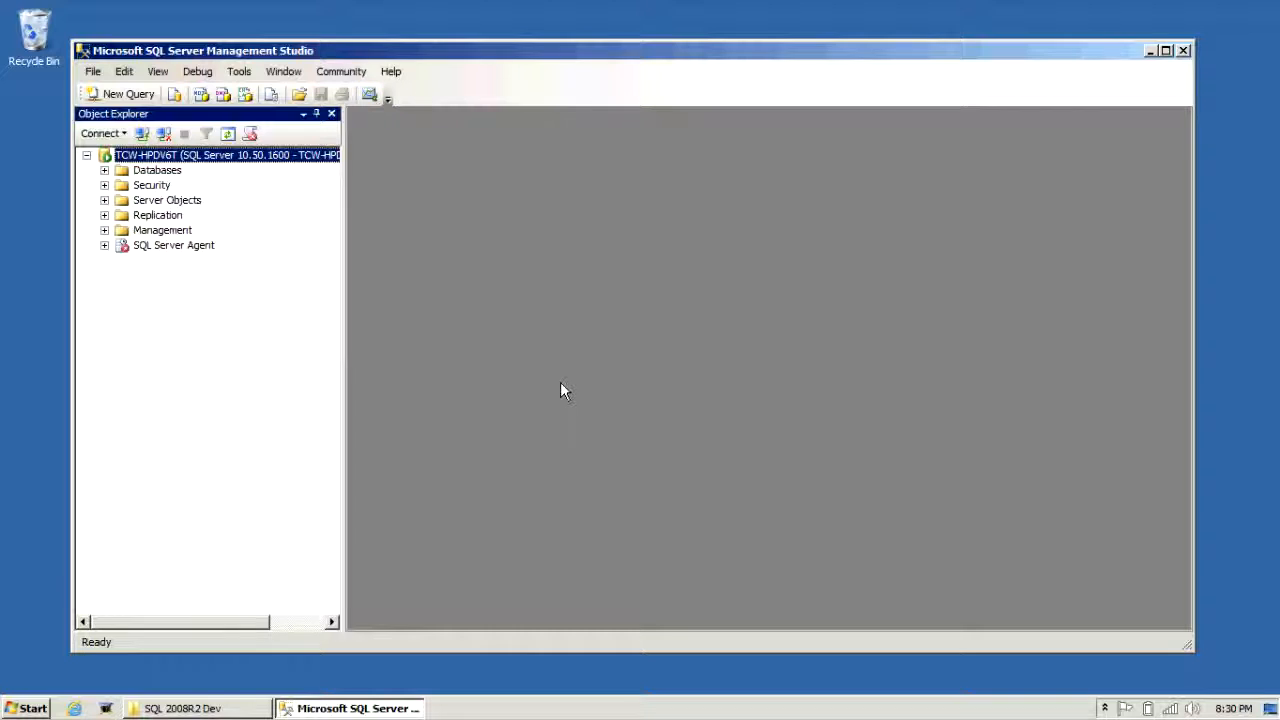
click(105, 171)
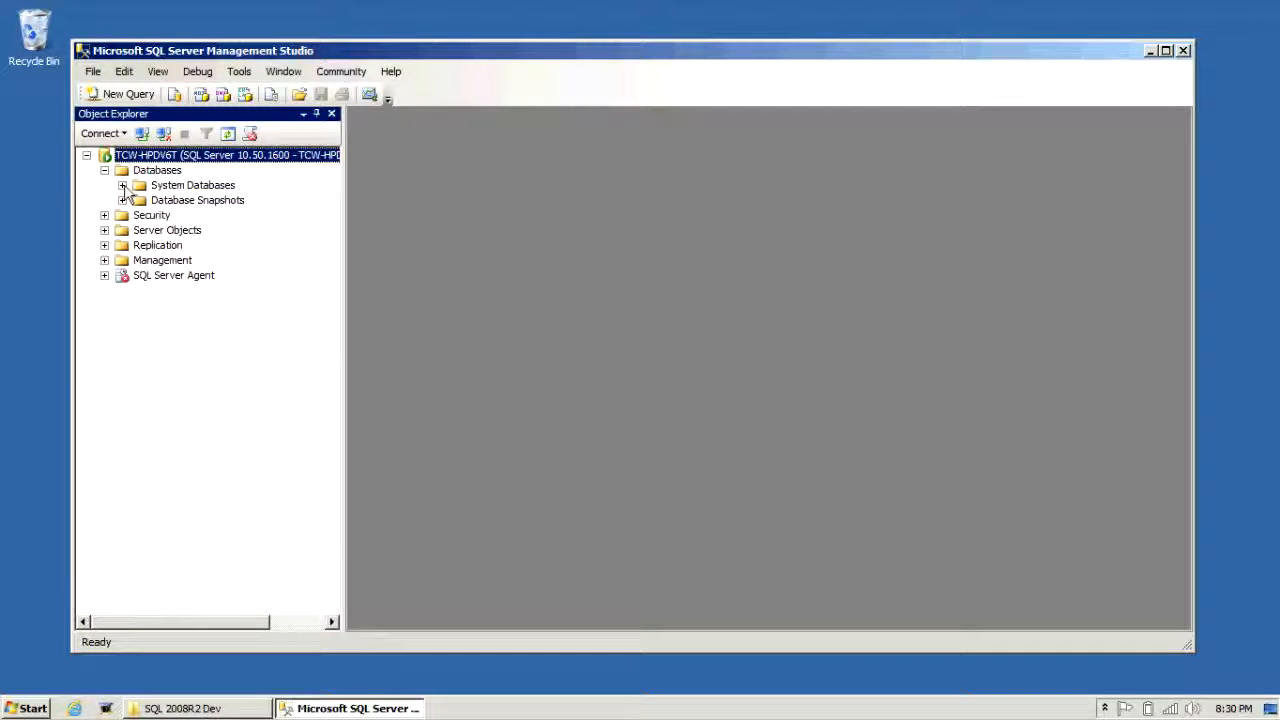
click(122, 186)
click(122, 186)
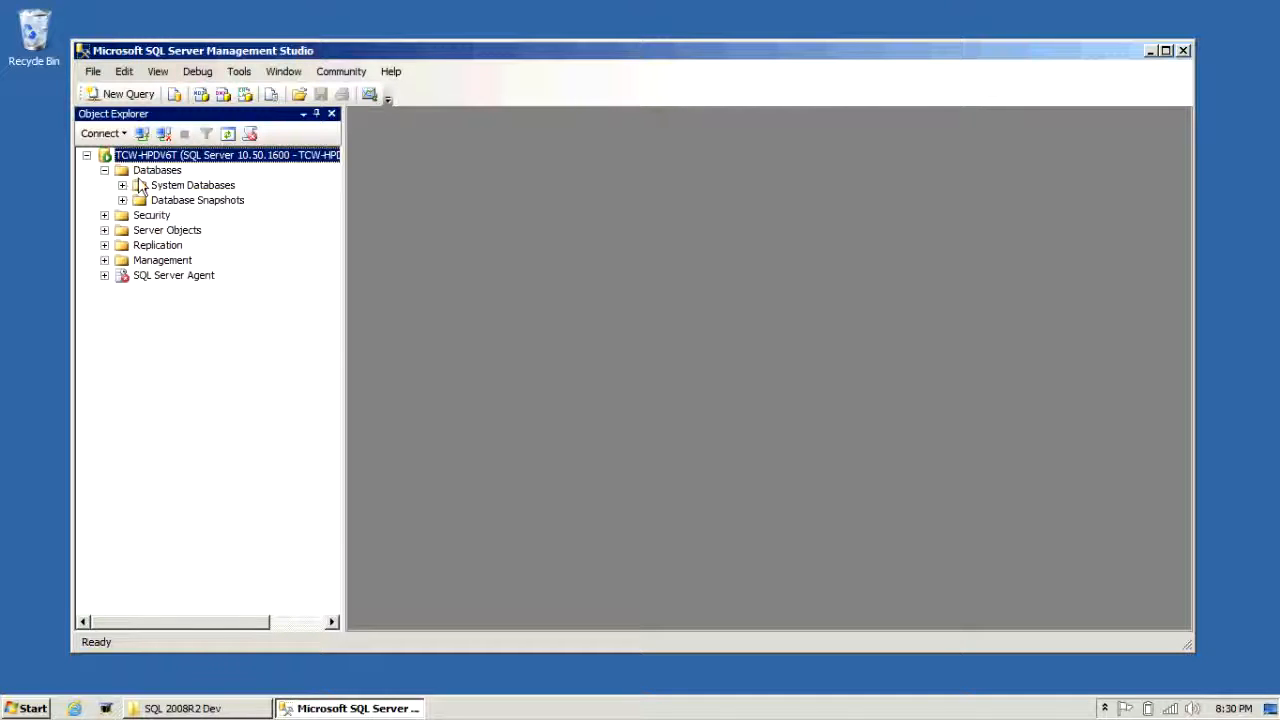
click(122, 185)
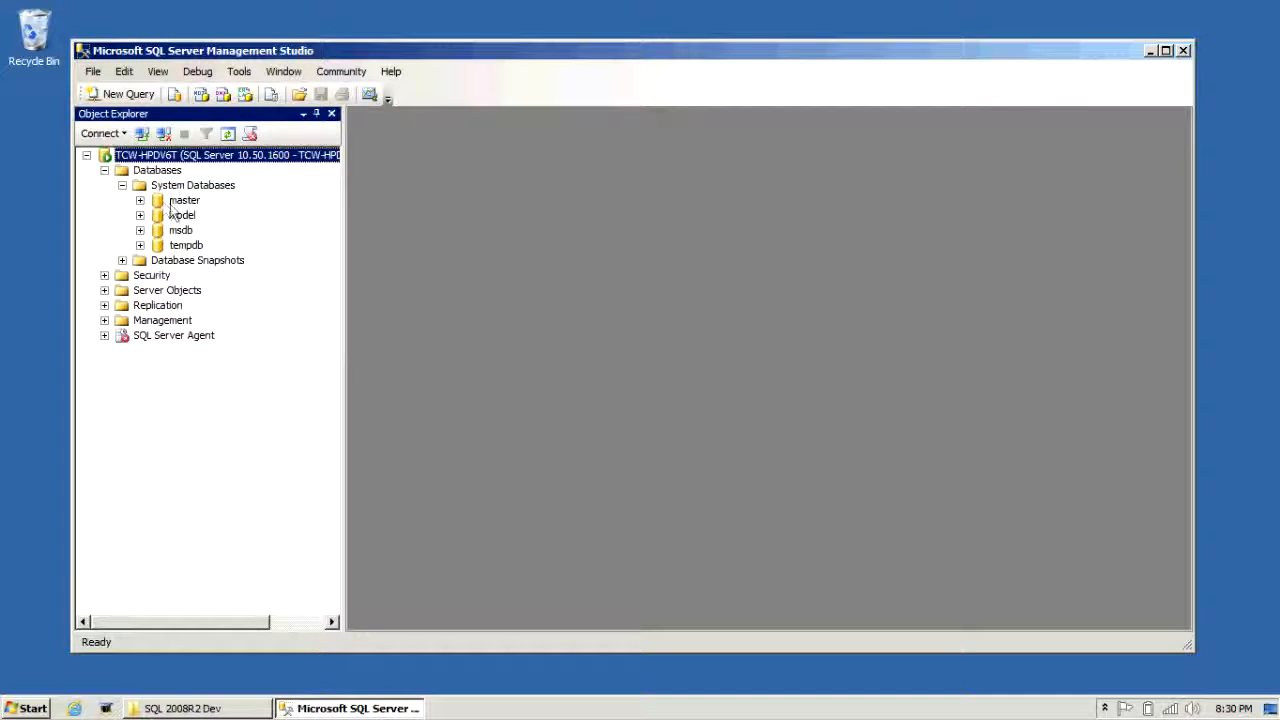